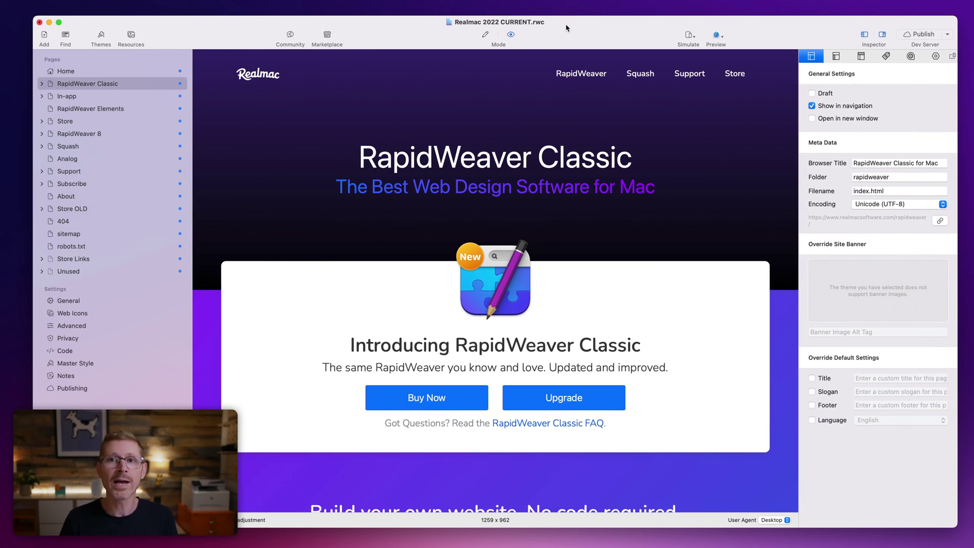
# Search the page list for 'squash', then clear the search
pyautogui.click(66, 39)
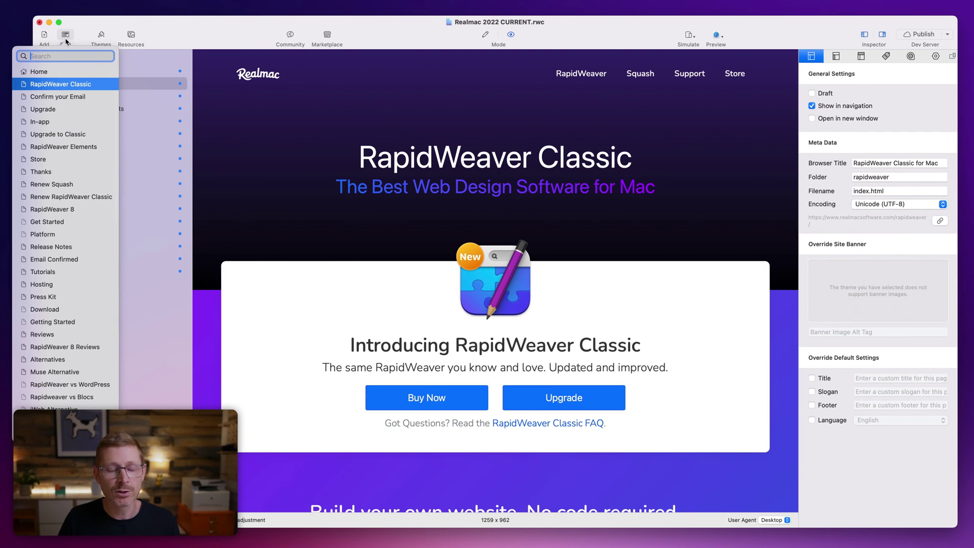
pyautogui.write('squash')
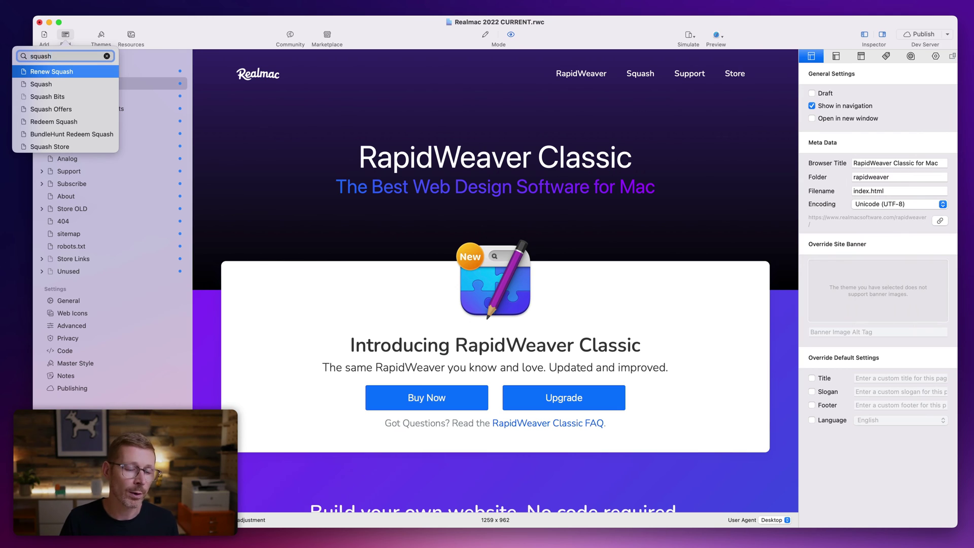
pyautogui.press('Escape')
pyautogui.press('Escape')
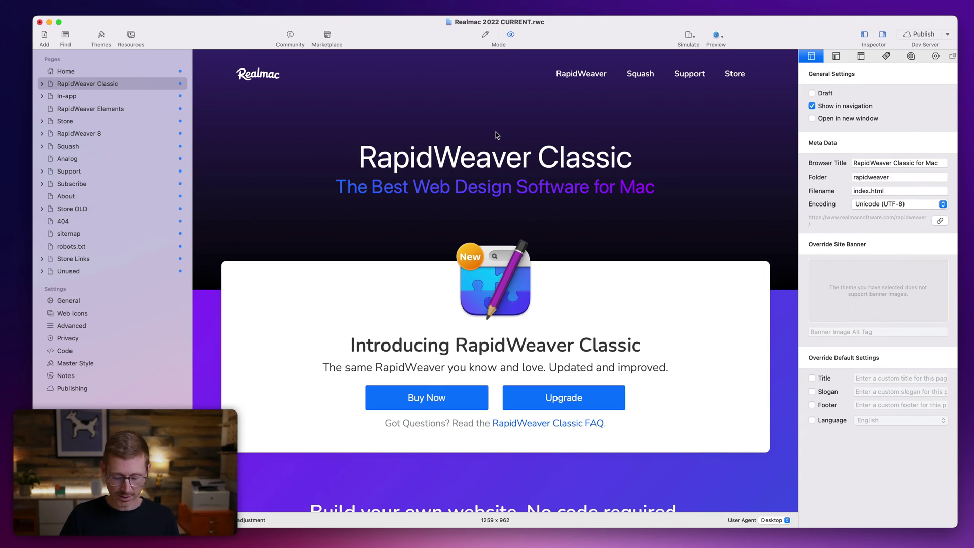
# Use the quick page search (Cmd+F) for 'squash' and open the Squash page
pyautogui.press('super+f')
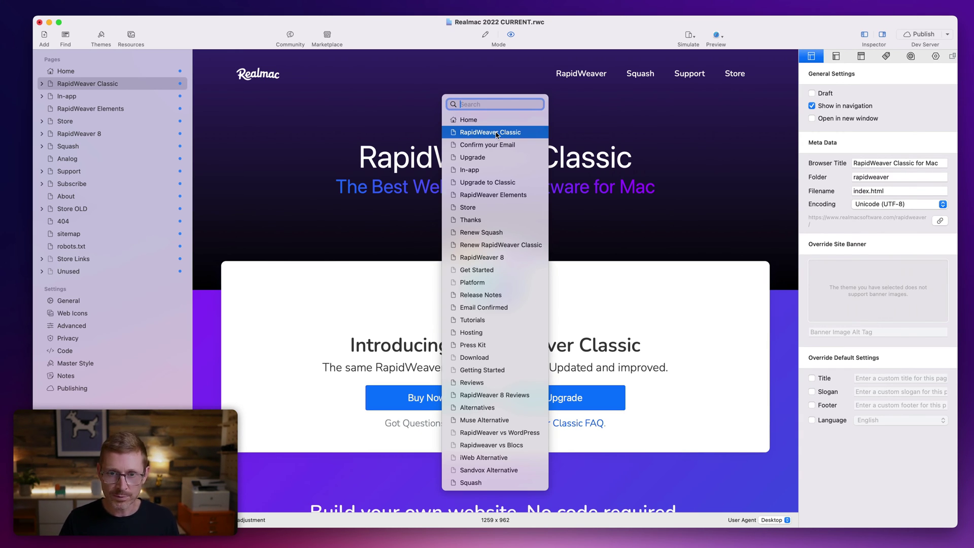
pyautogui.write('squash')
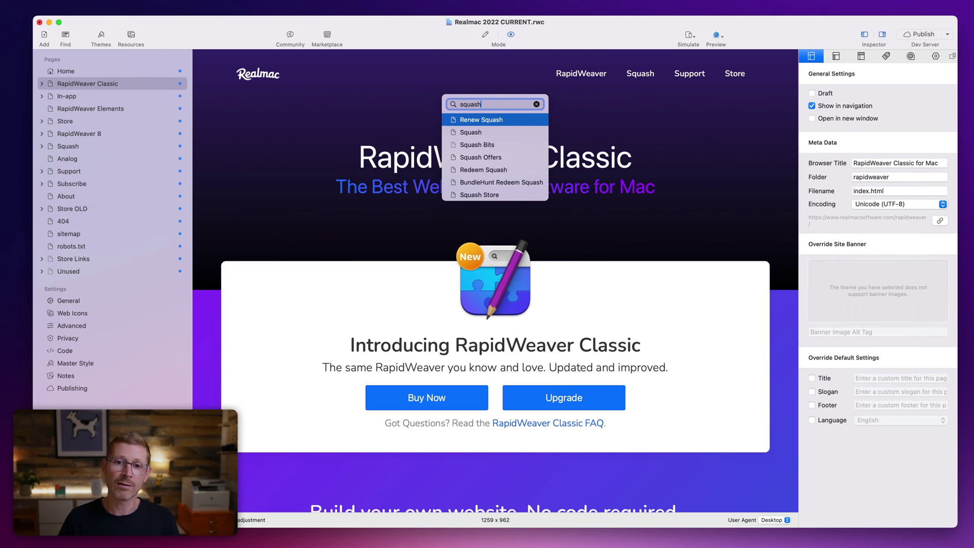
pyautogui.press('Down')
pyautogui.press('Down')
pyautogui.press('Down')
pyautogui.press('Up')
pyautogui.press('Up')
pyautogui.press('Return')
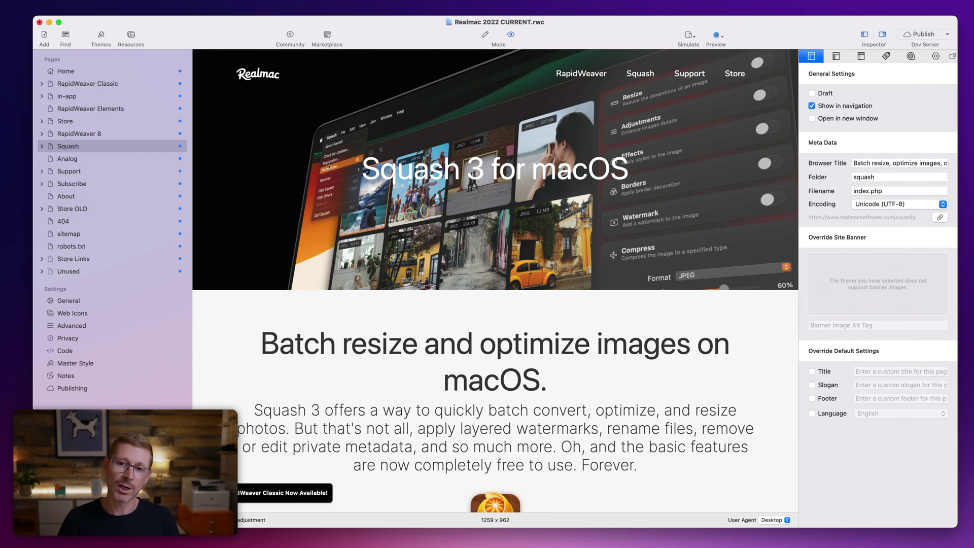
# Switch the Squash page to Edit mode and hide the Pages sidebar after toggling it
pyautogui.click(487, 35)
pyautogui.click(865, 35)
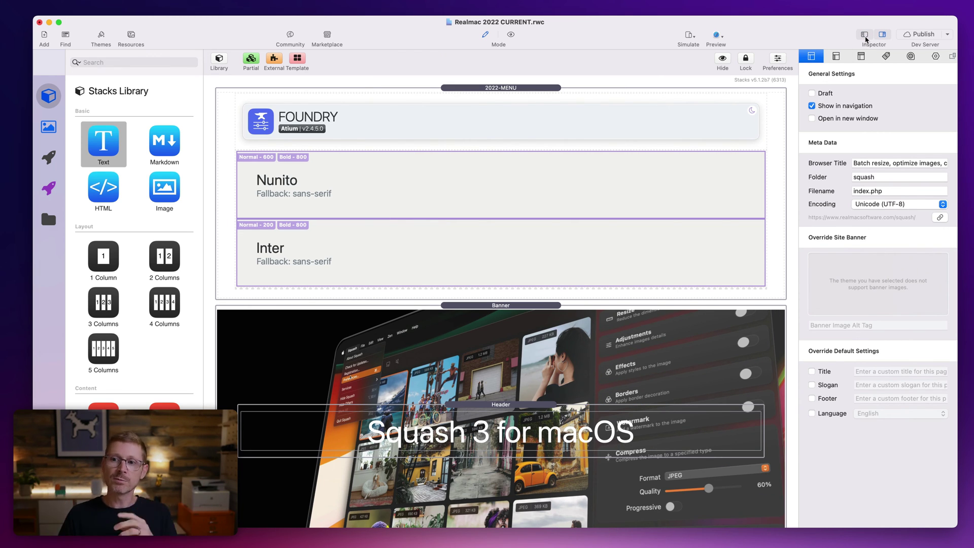
pyautogui.click(865, 36)
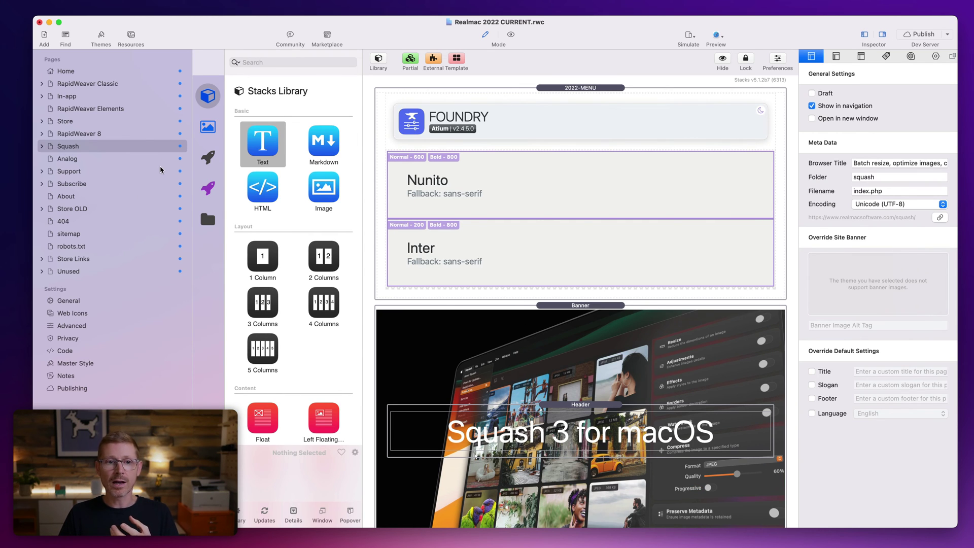
pyautogui.click(865, 35)
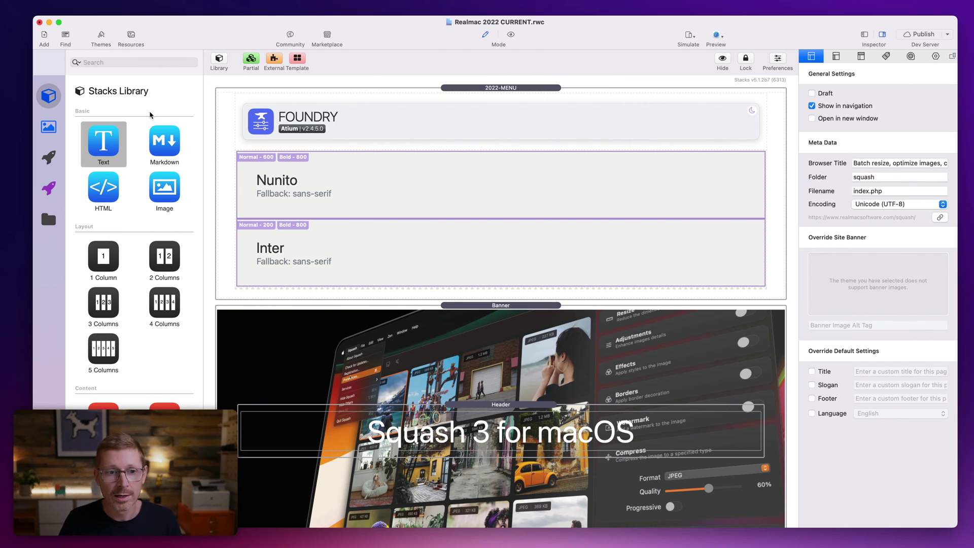
pyautogui.press('super+shift+o')
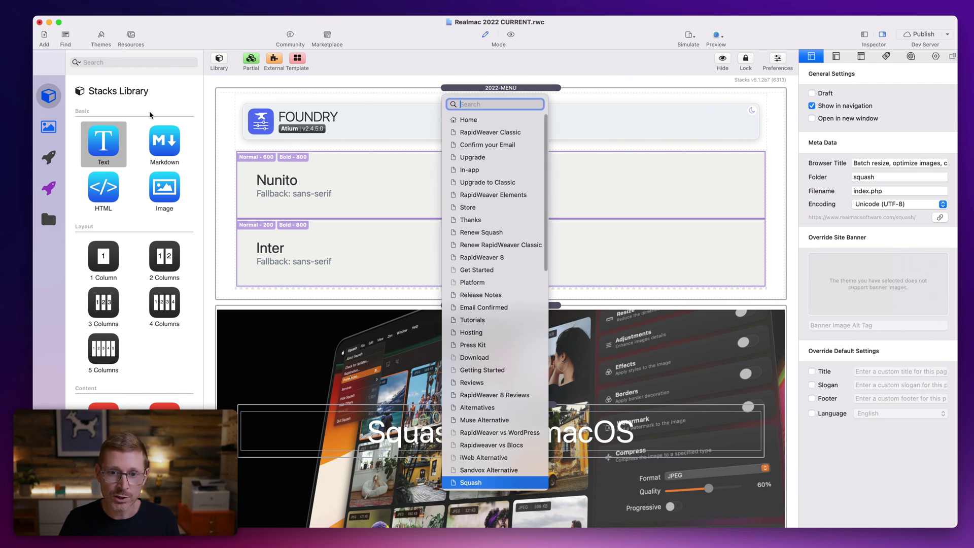
pyautogui.write('rapi')
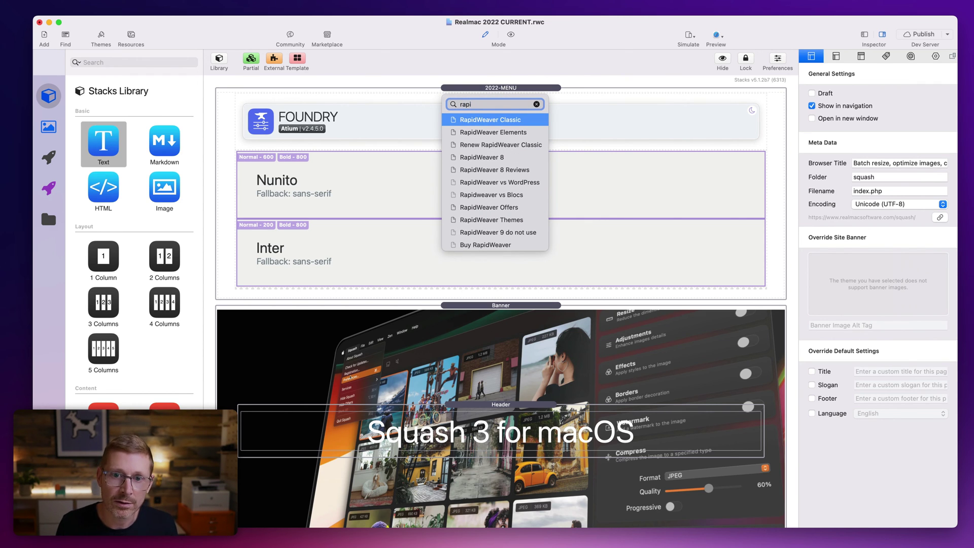
pyautogui.press('Return')
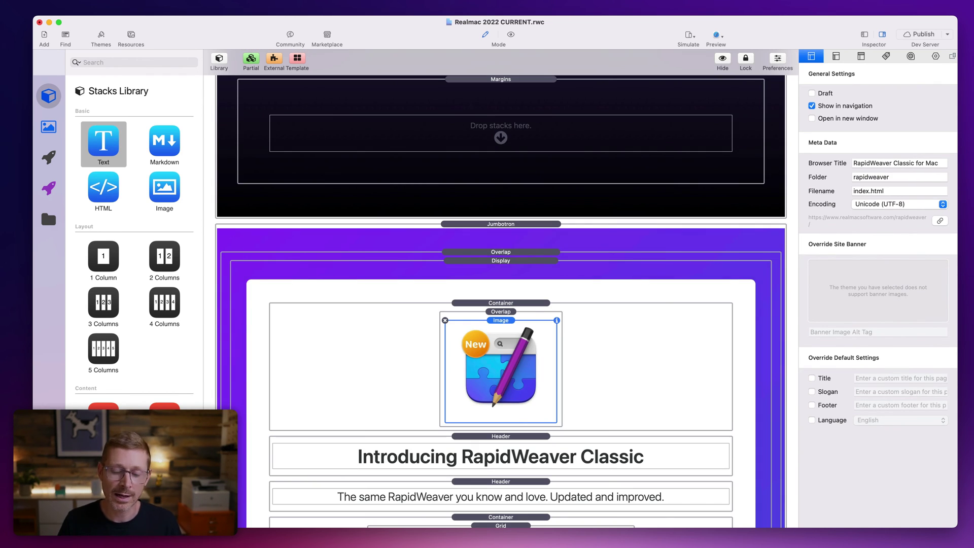
pyautogui.press('super+shift+o')
pyautogui.write('stor')
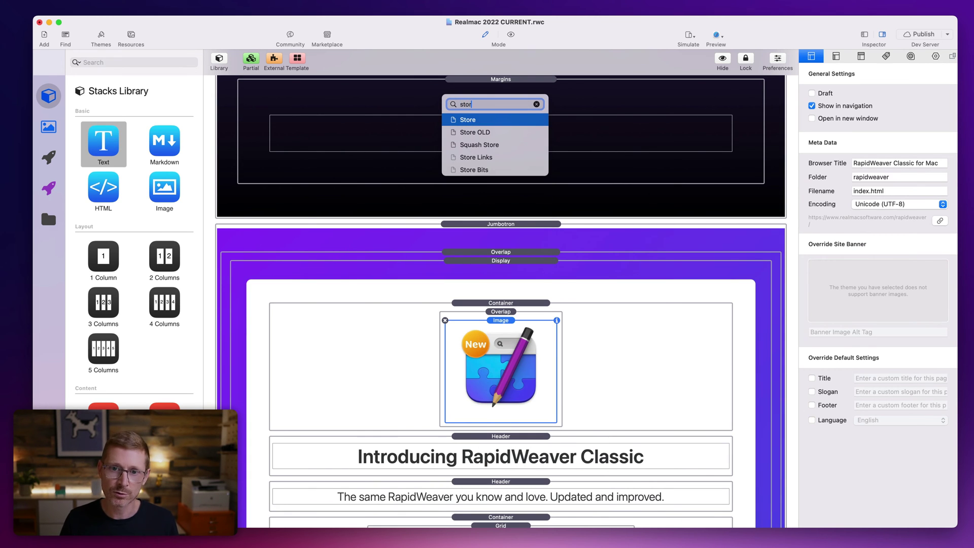
pyautogui.press('Return')
pyautogui.press('super+shift+o')
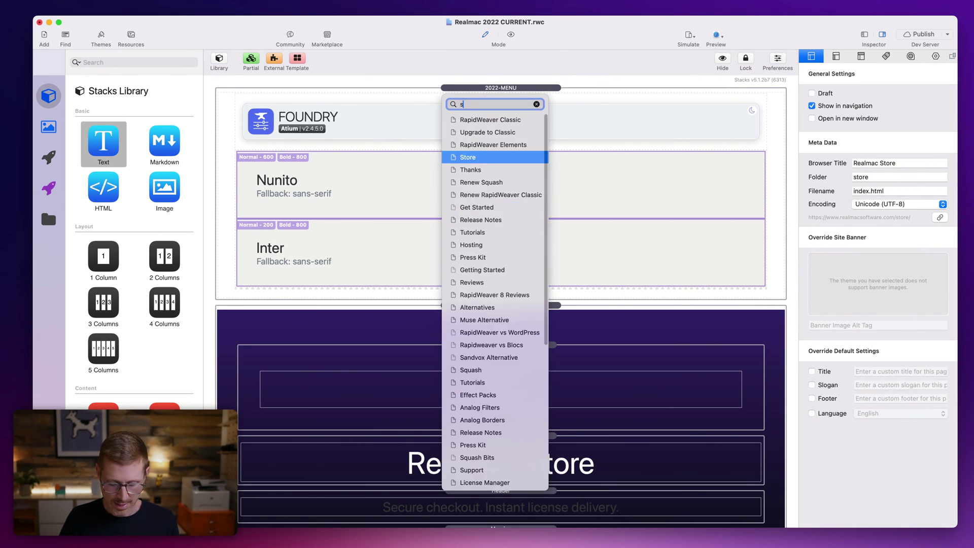
pyautogui.write('squash')
pyautogui.press('Down')
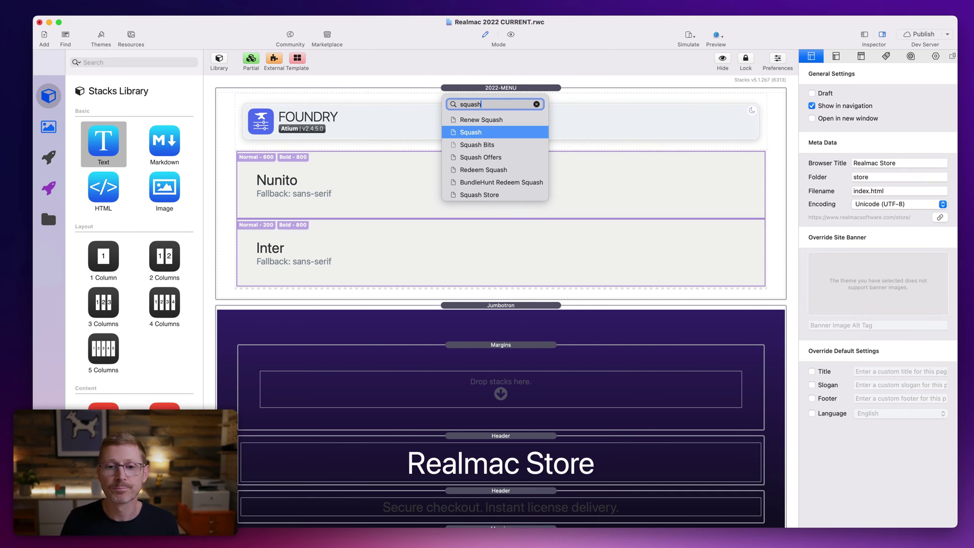
pyautogui.press('Return')
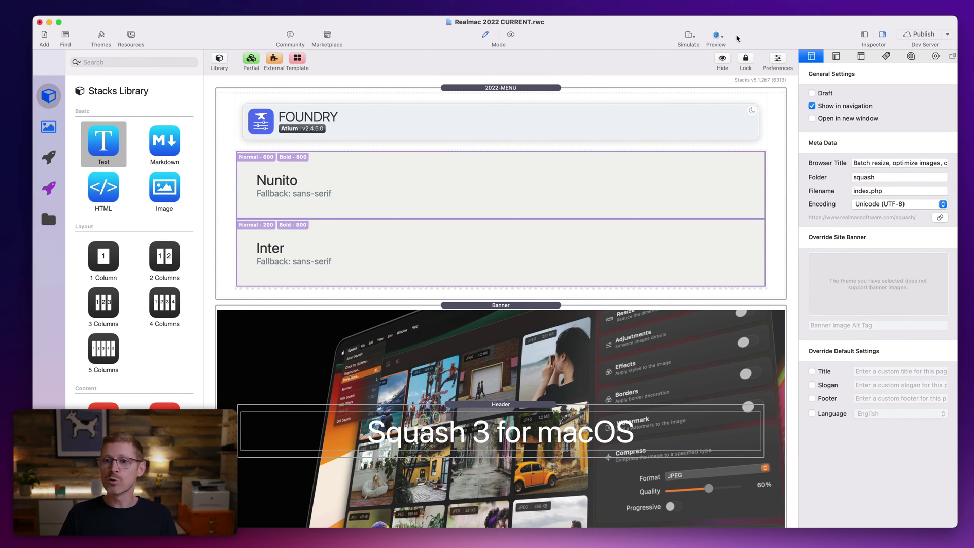
pyautogui.click(719, 38)
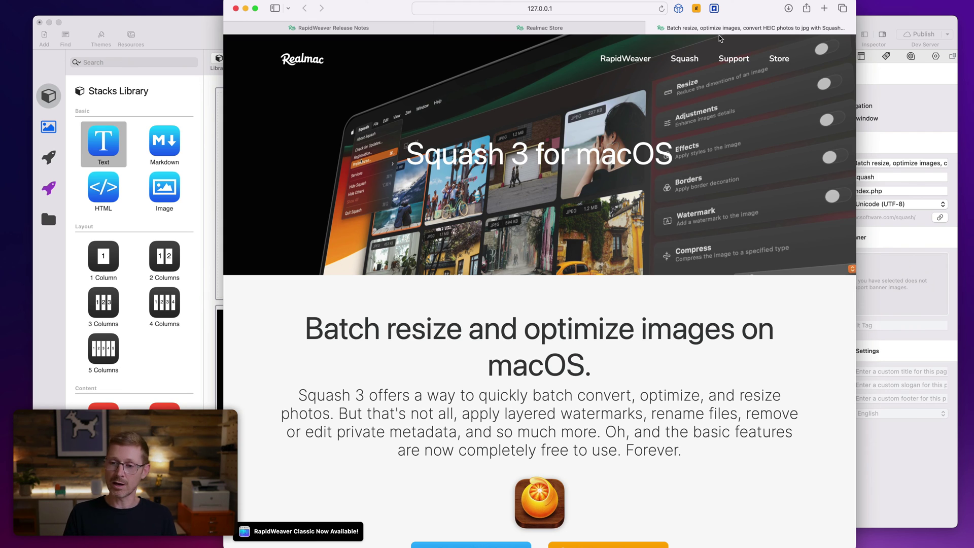
pyautogui.press('super+w')
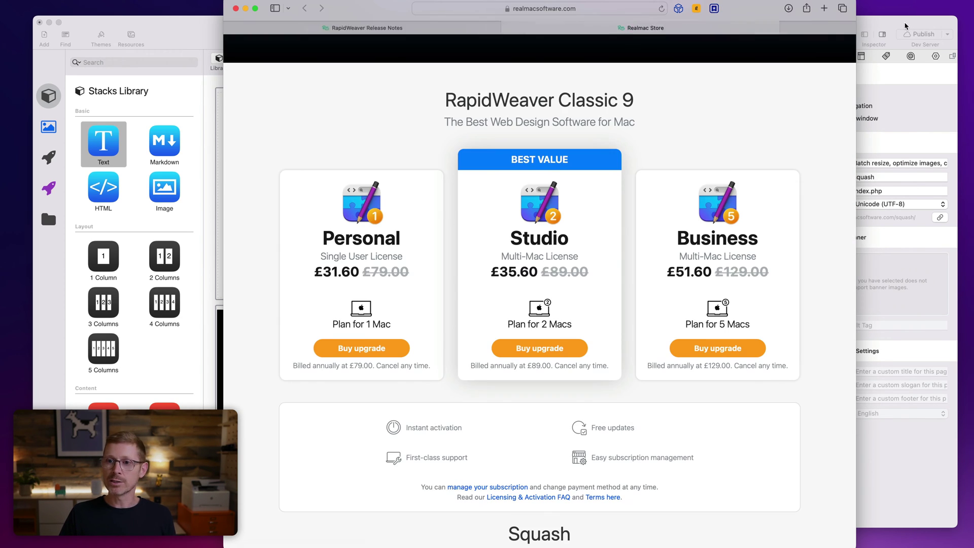
pyautogui.press('super+q')
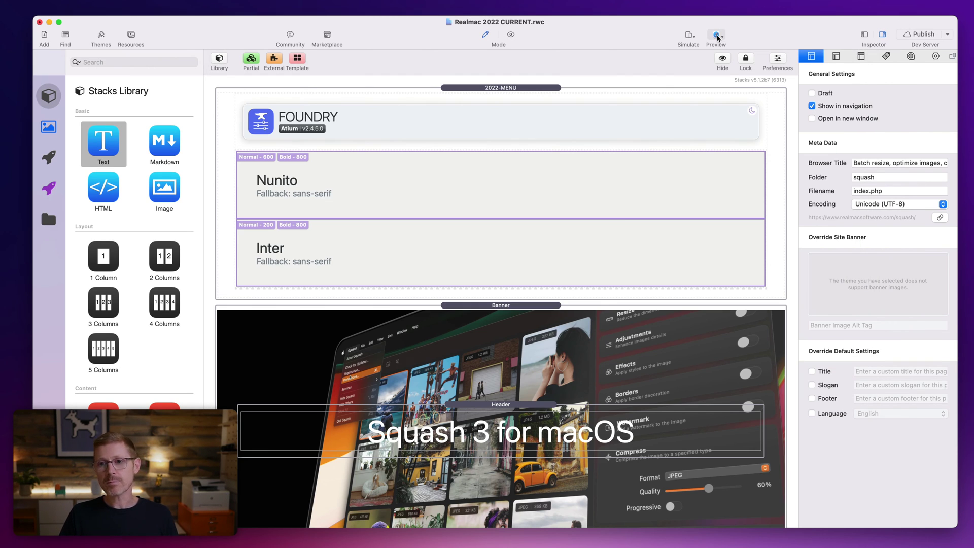
pyautogui.click(718, 37)
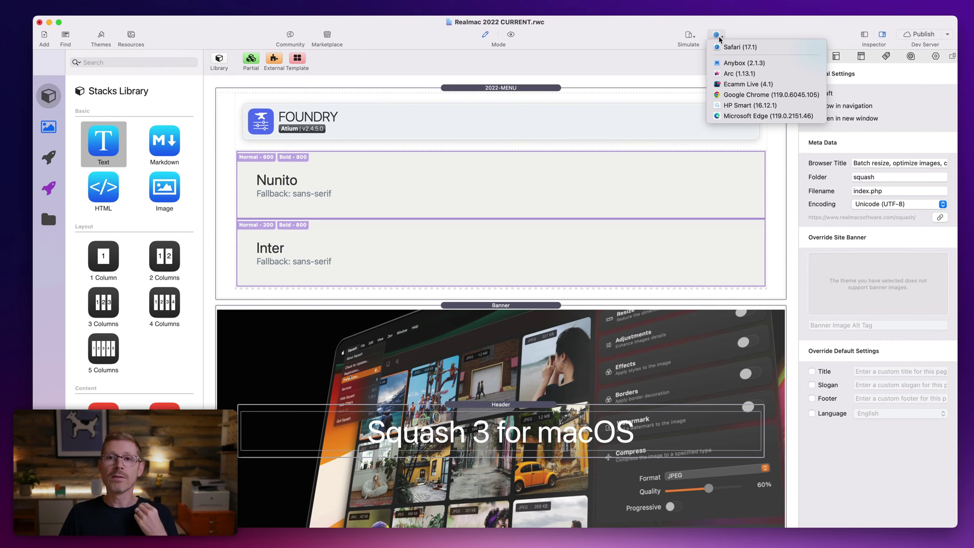
pyautogui.click(790, 99)
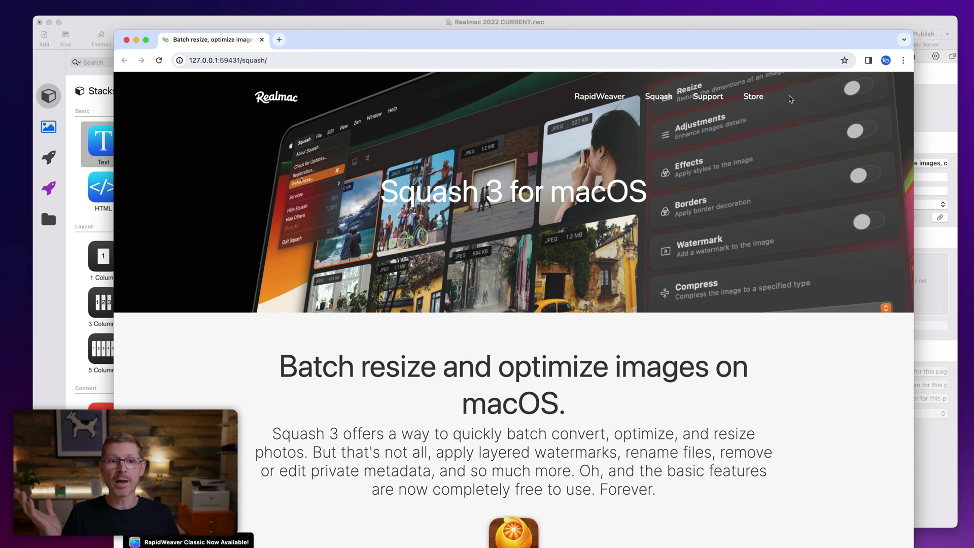
pyautogui.press('super+w')
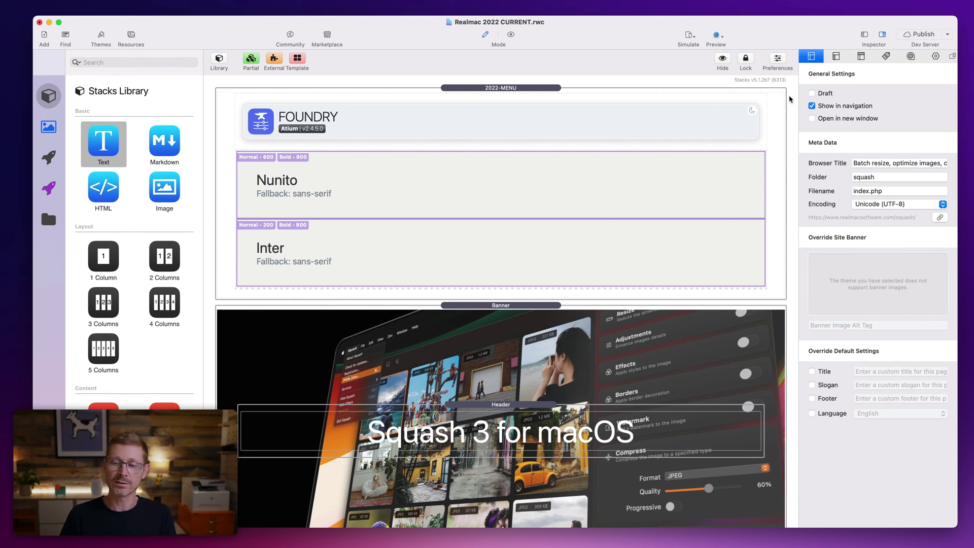
pyautogui.click(716, 35)
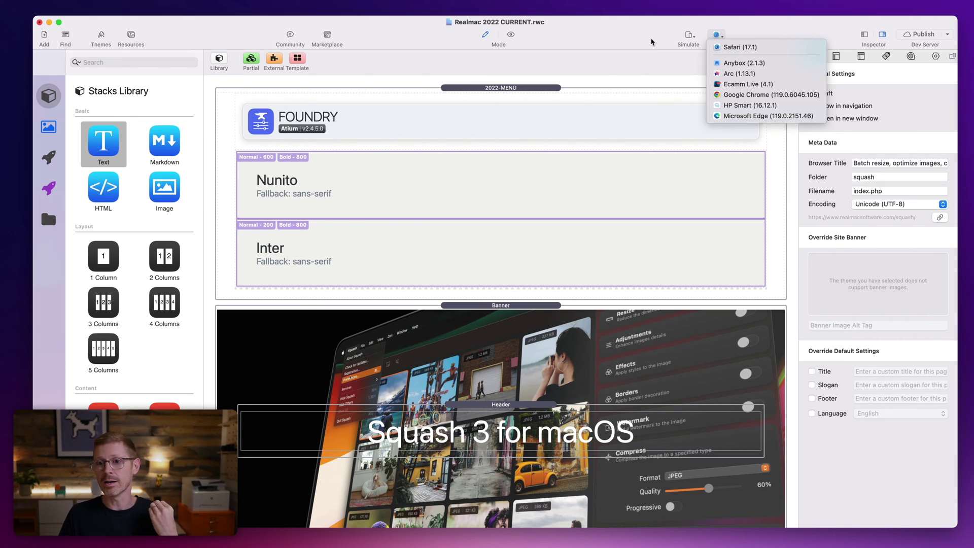
pyautogui.click(704, 36)
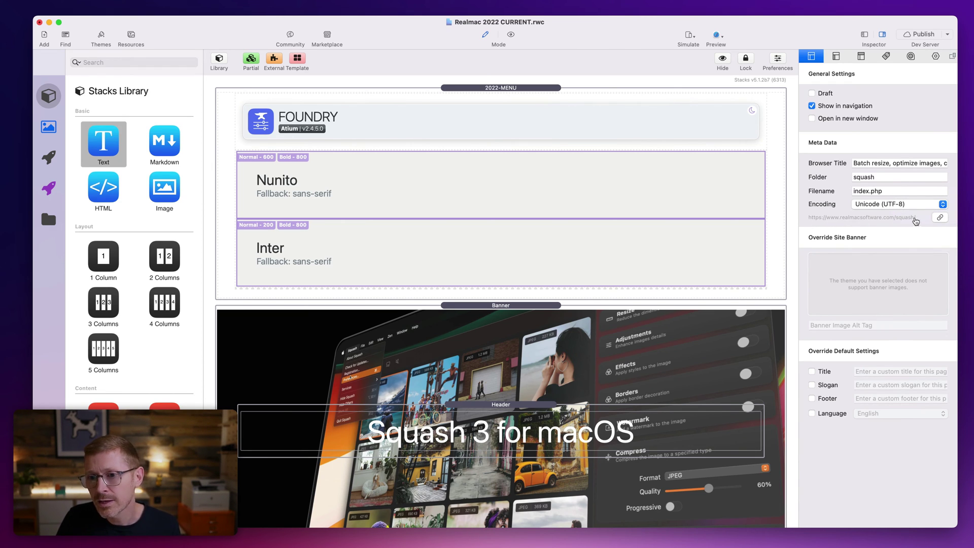
# Change the page filename to index1.php, then restore it to index.php
pyautogui.click(870, 191)
pyautogui.write('1')
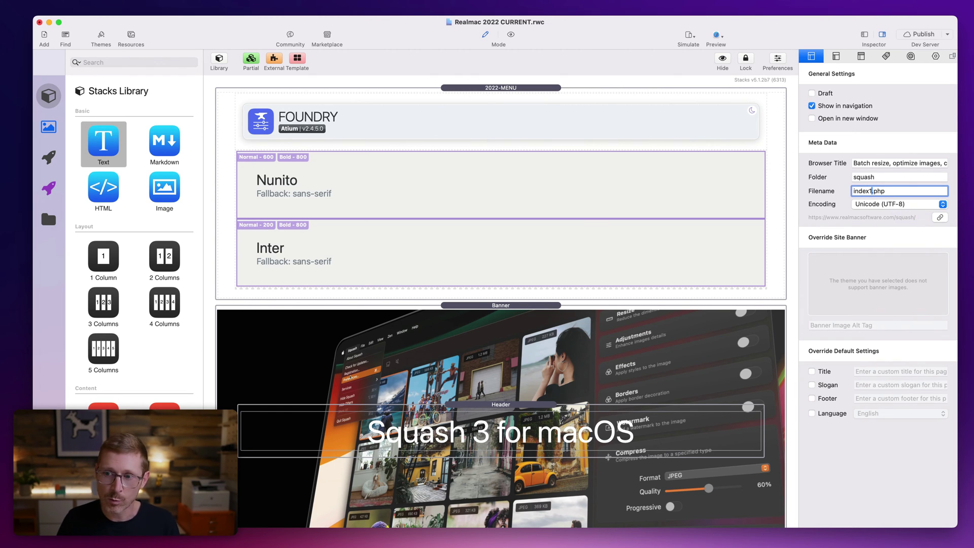
pyautogui.press('Return')
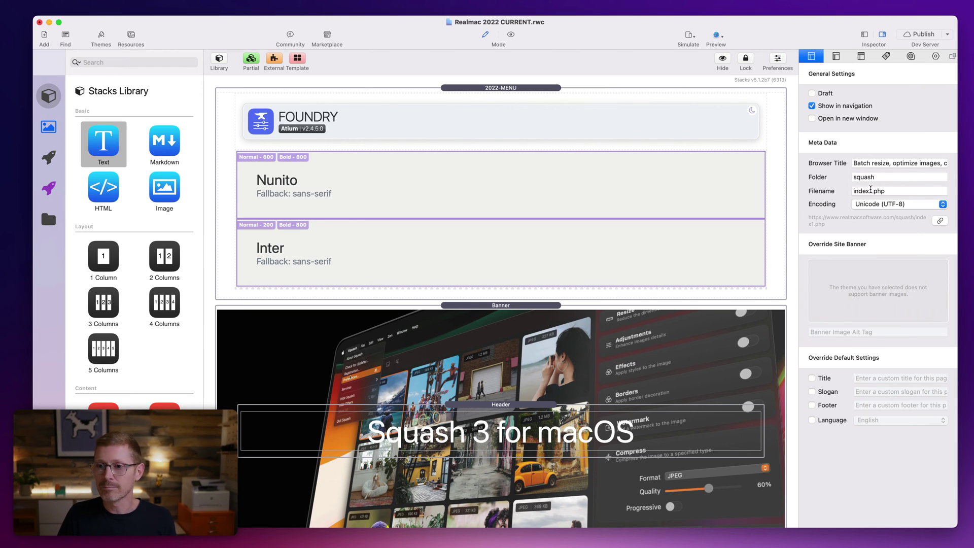
pyautogui.click(869, 191)
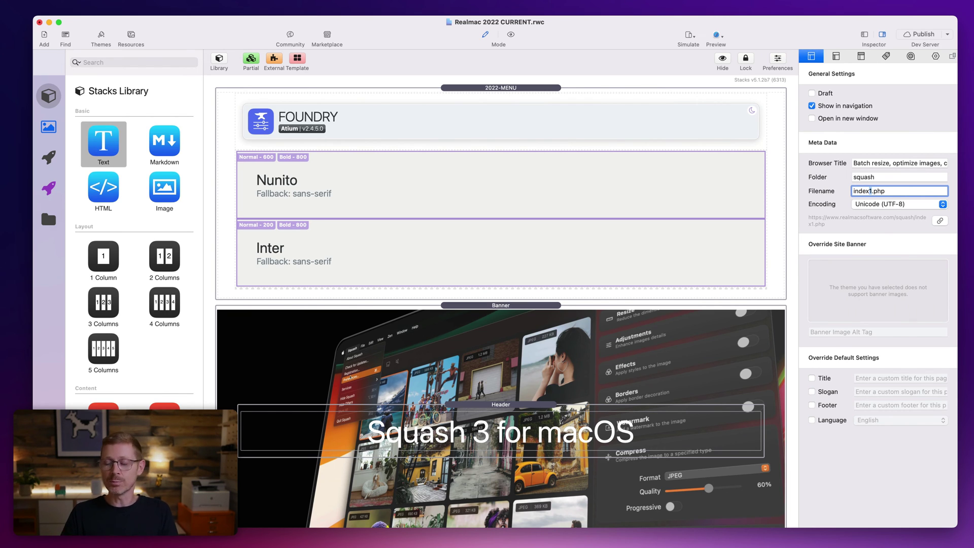
pyautogui.press('BackSpace')
pyautogui.press('Return')
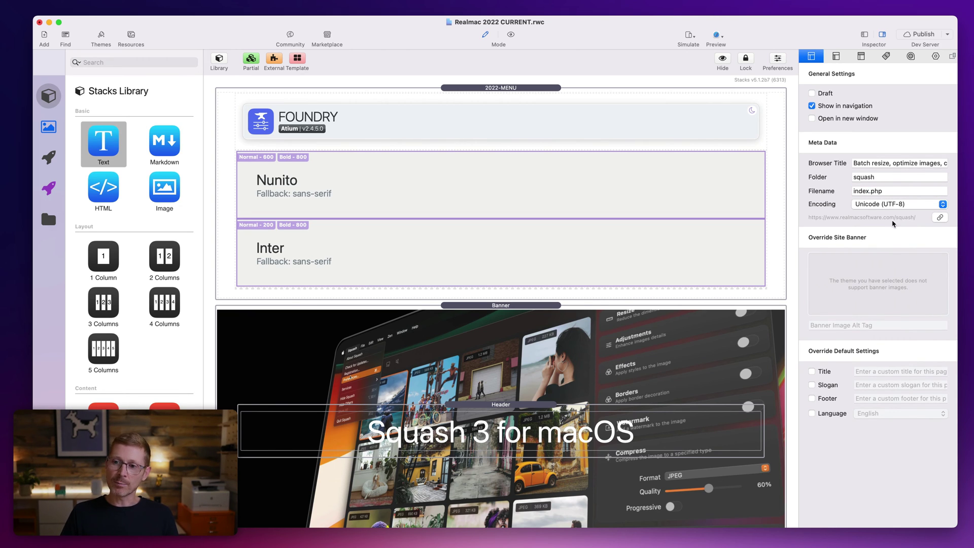
# Try squash/app as the page folder, then revert it to squash
pyautogui.click(855, 177)
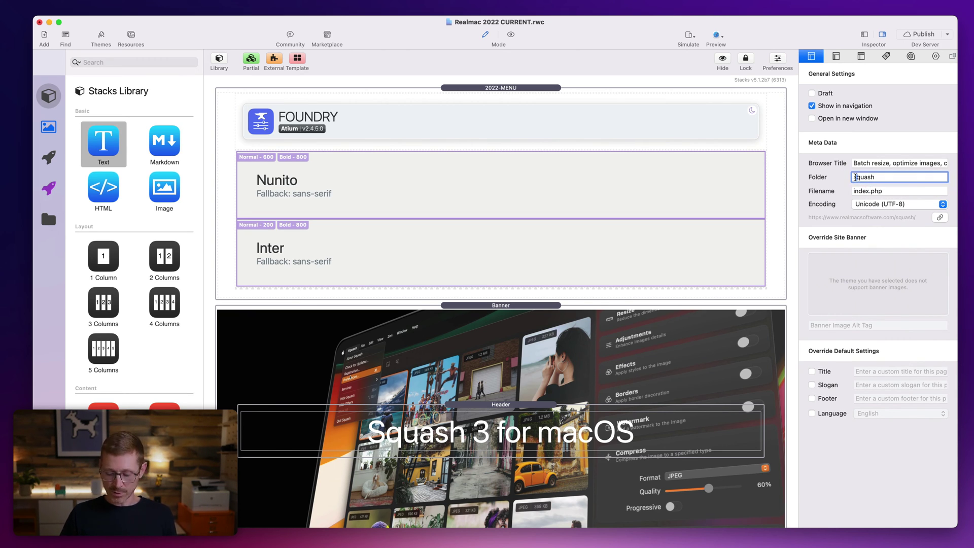
pyautogui.write('/')
pyautogui.write('/')
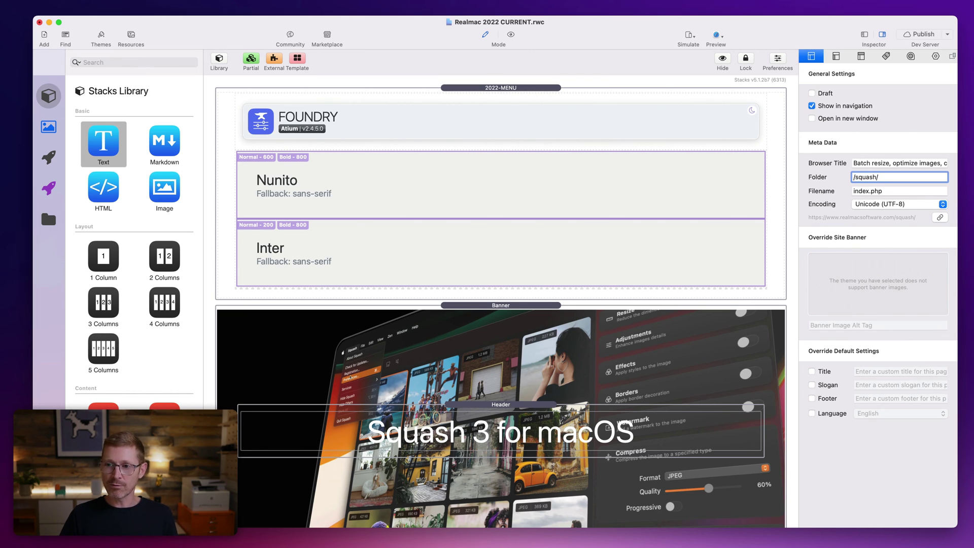
pyautogui.write('app')
pyautogui.press('Tab')
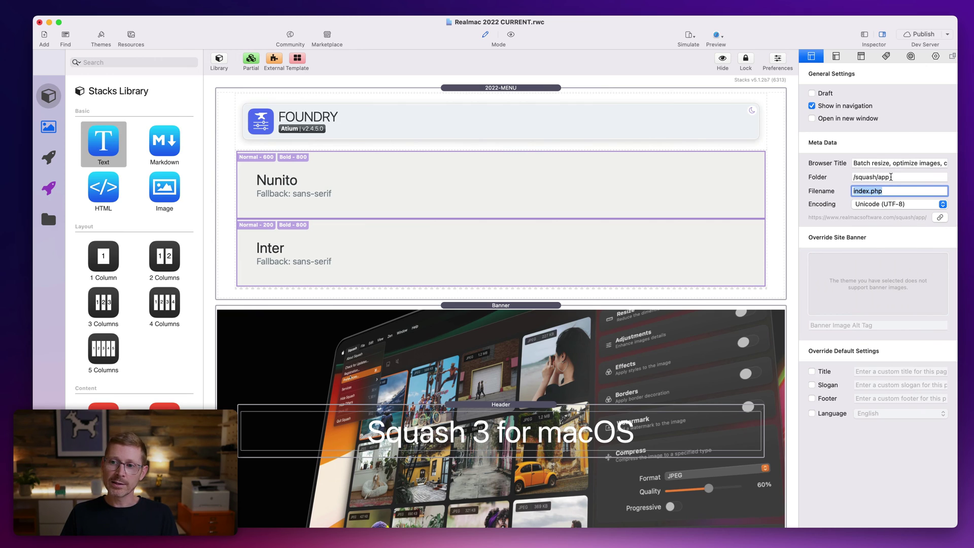
pyautogui.moveTo(889, 177); pyautogui.dragTo(876, 177)
pyautogui.press('BackSpace')
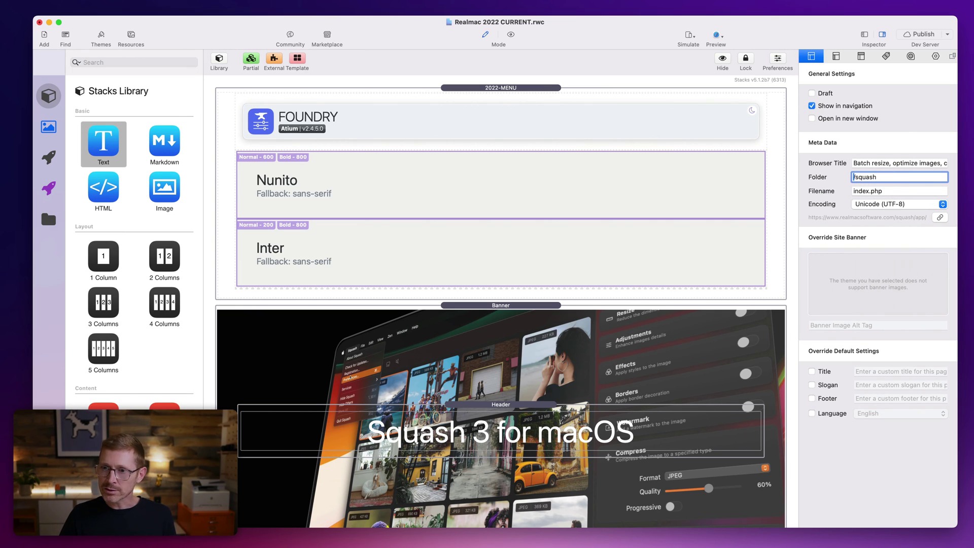
pyautogui.press('BackSpace')
pyautogui.press('Tab')
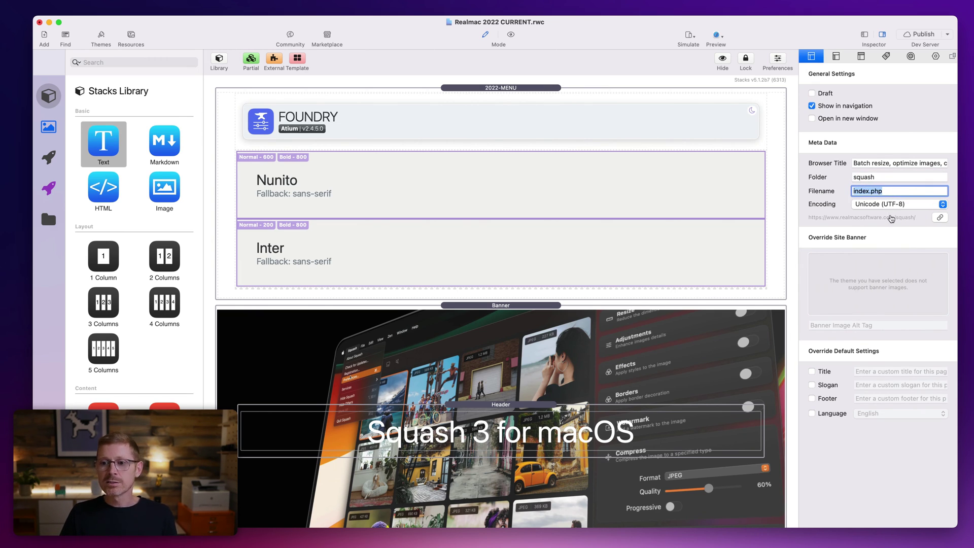
# Open the Squash page's live URL in Safari, then show the URL's options menu
pyautogui.click(892, 219)
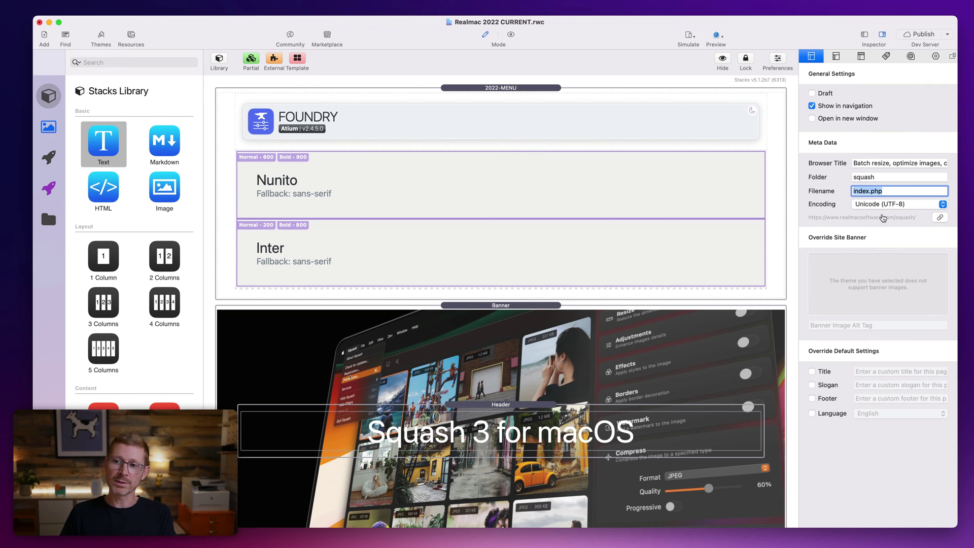
pyautogui.click(940, 218)
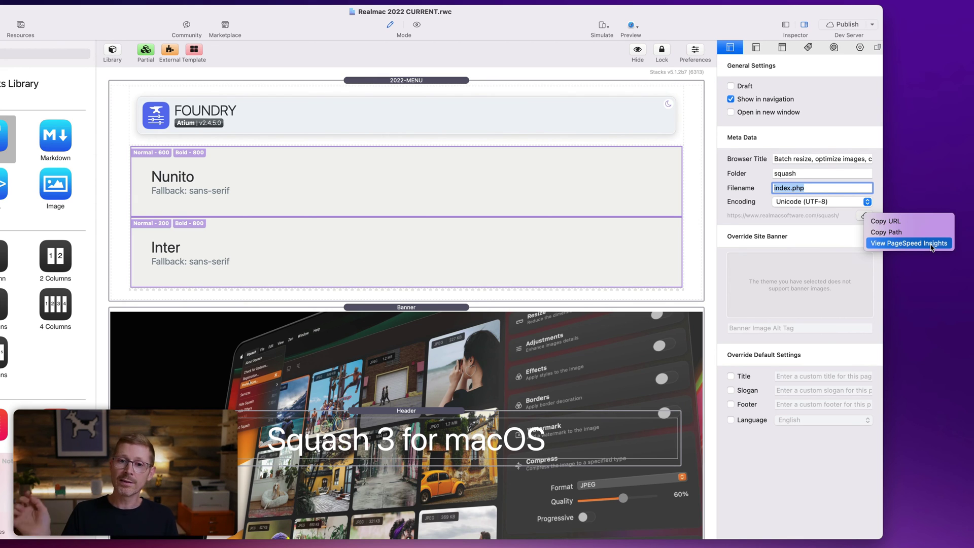
# Run PageSpeed Insights on the Squash page, review the report, then close the tab and hide Safari
pyautogui.click(932, 244)
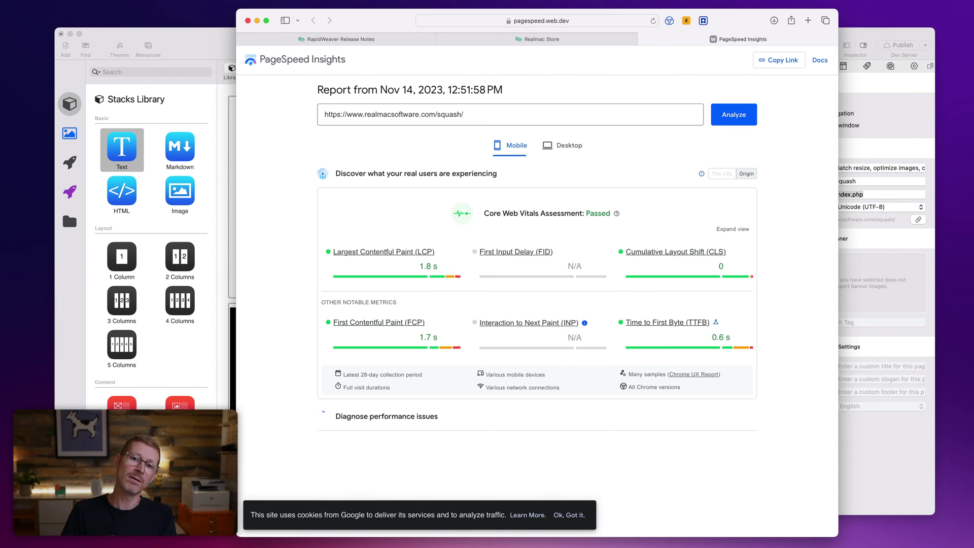
pyautogui.click(422, 115)
pyautogui.moveTo(422, 115); pyautogui.dragTo(527, 118)
pyautogui.click(528, 117)
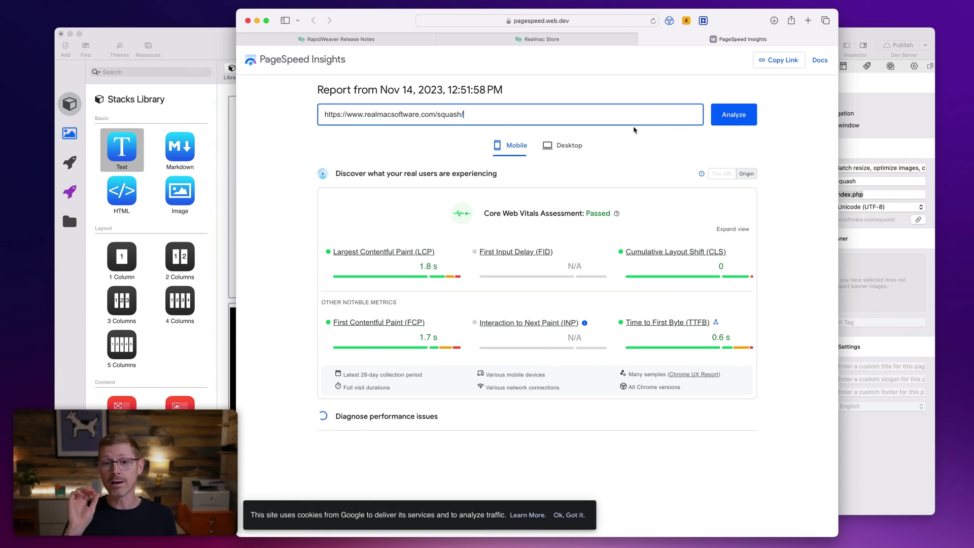
pyautogui.press('super+w')
pyautogui.press('super+h')
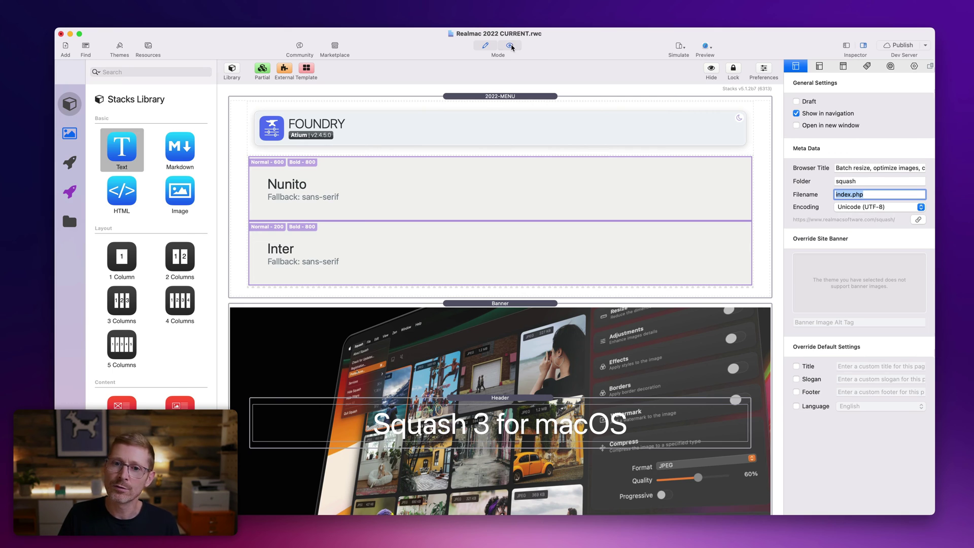
# Preview the Squash page with the sidebar shown, toggling dark appearance and leaving it light
pyautogui.click(510, 46)
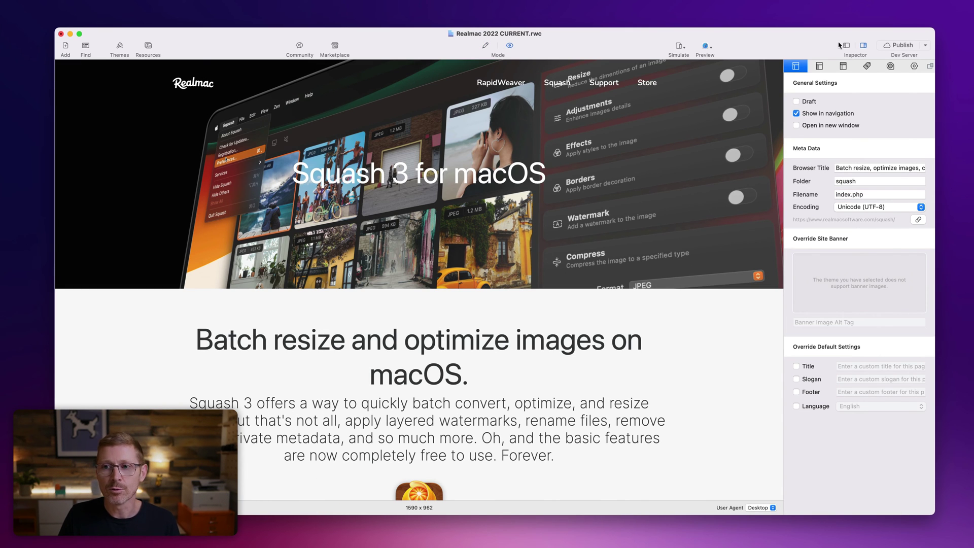
pyautogui.click(846, 46)
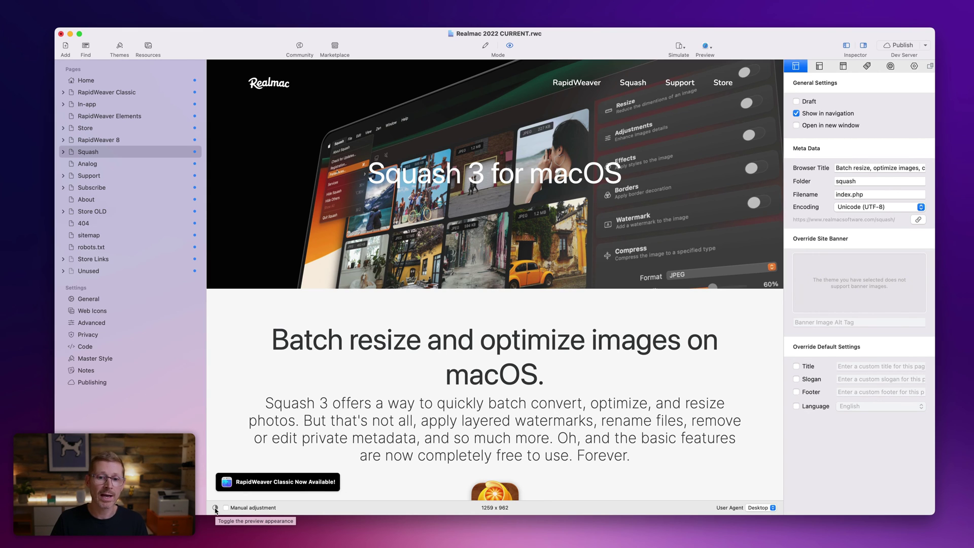
pyautogui.click(215, 509)
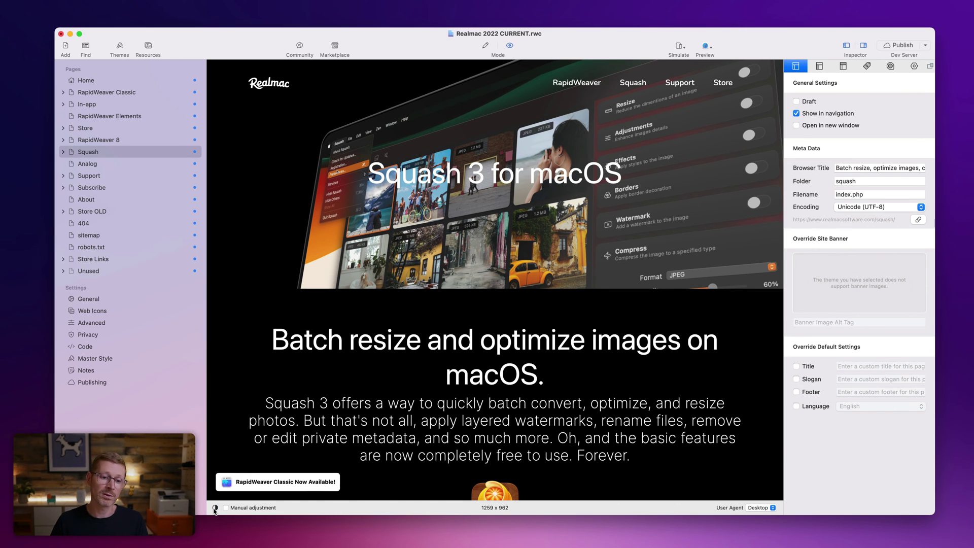
pyautogui.click(215, 509)
pyautogui.click(214, 508)
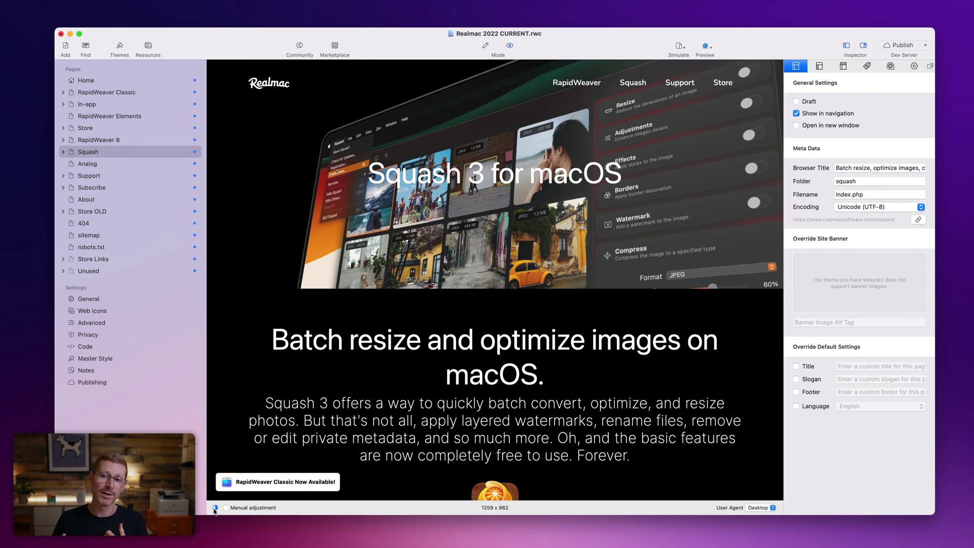
pyautogui.click(215, 508)
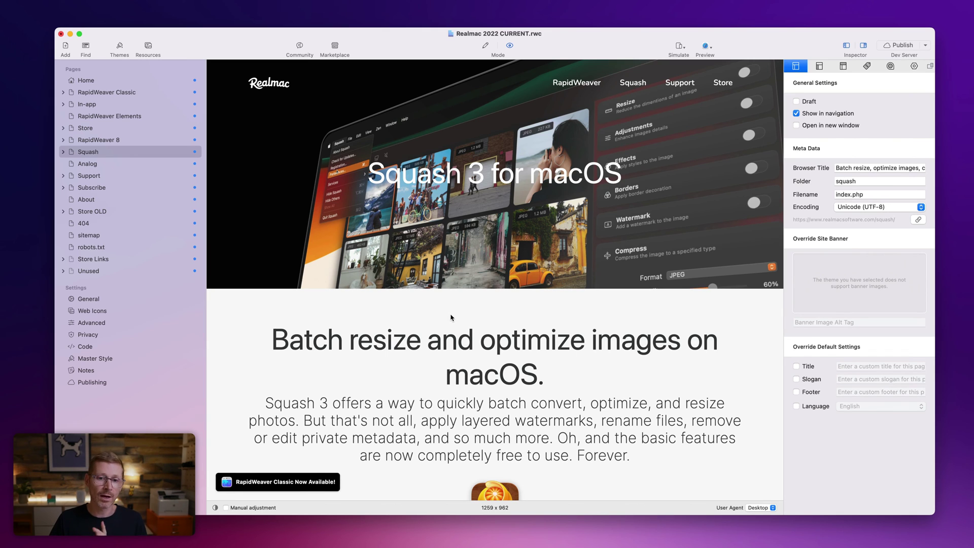
pyautogui.click(0, 5)
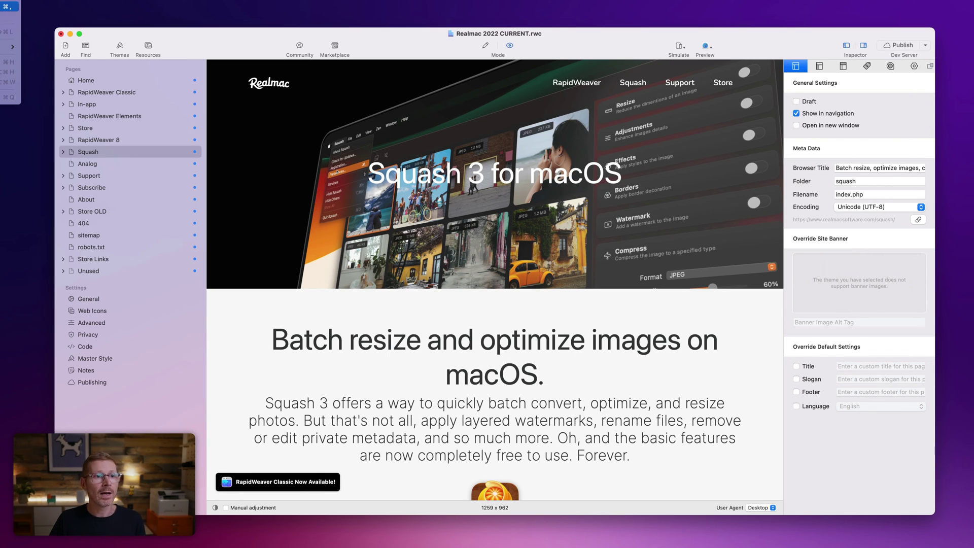
# In Preferences, set User Interface to Dark, then Light, and finally Automatic
pyautogui.click(0, 5)
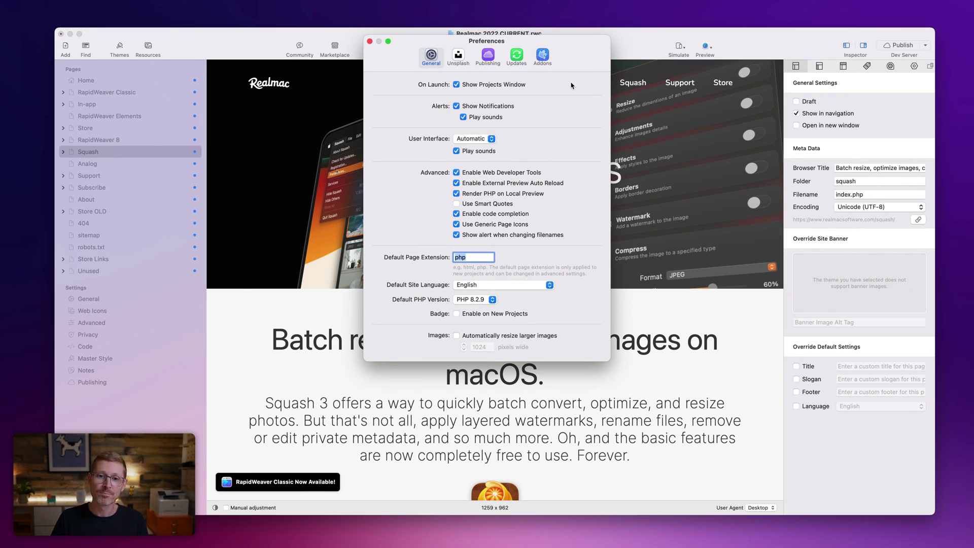
pyautogui.click(492, 139)
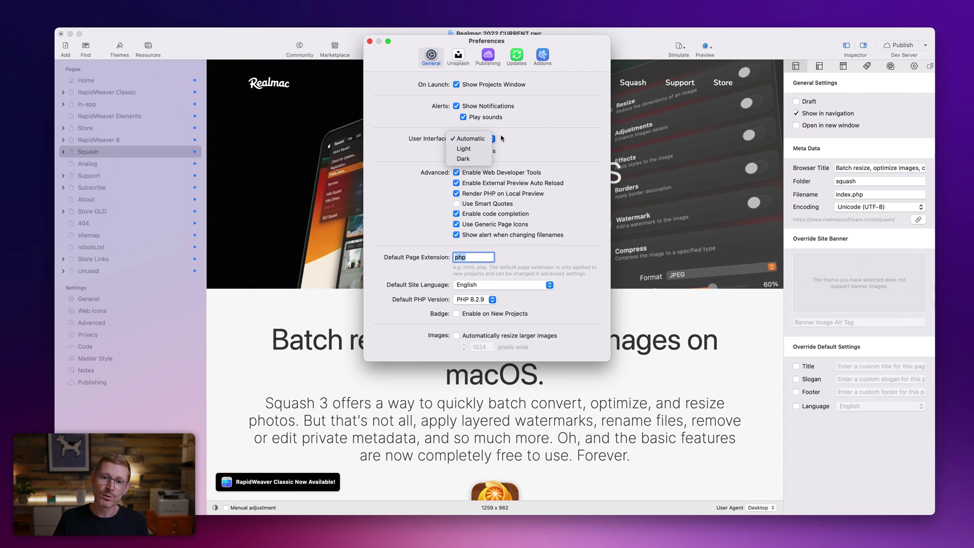
pyautogui.click(479, 159)
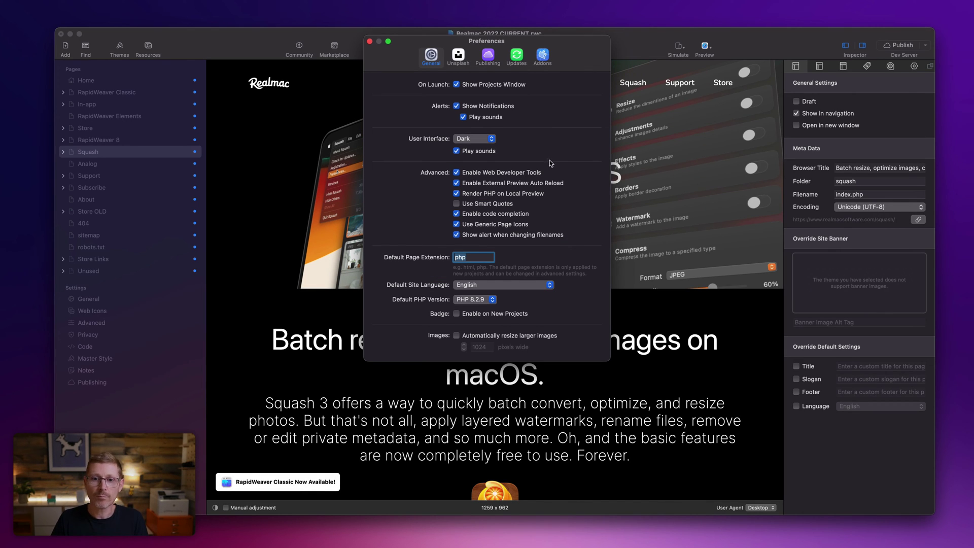
pyautogui.click(489, 138)
pyautogui.click(486, 118)
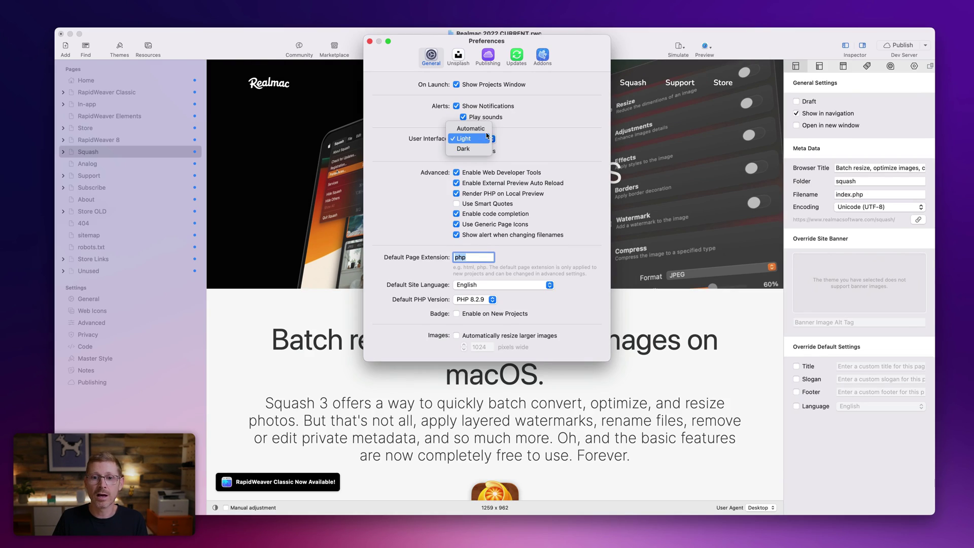
pyautogui.click(486, 133)
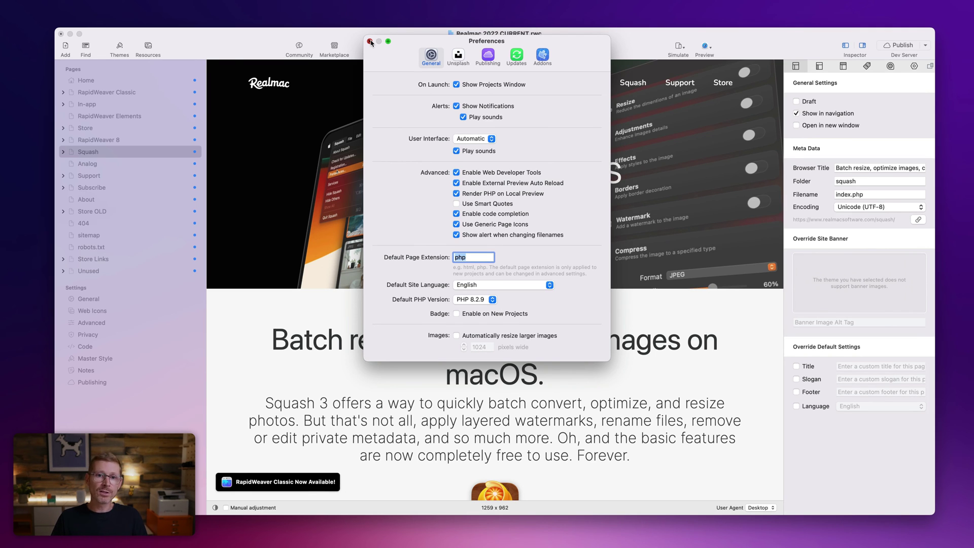
# Move Preferences aside and open the project's Advanced settings
pyautogui.moveTo(417, 42); pyautogui.dragTo(525, 6)
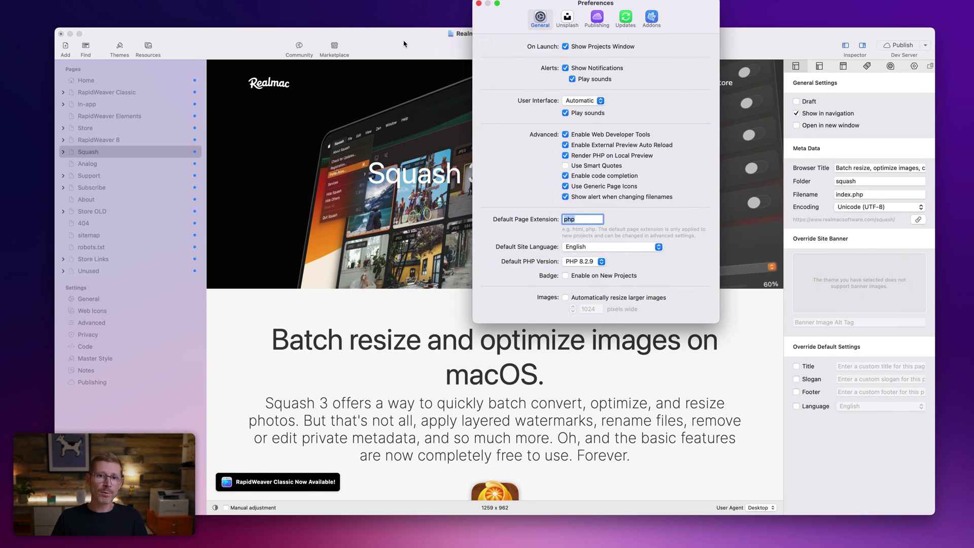
pyautogui.click(413, 30)
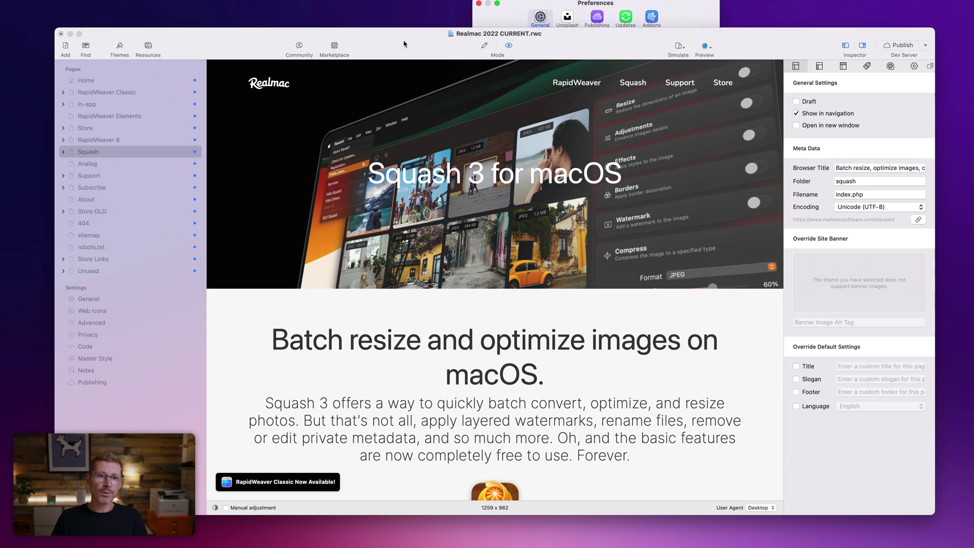
pyautogui.click(89, 299)
pyautogui.scroll(-4, 337, 311)
pyautogui.click(85, 325)
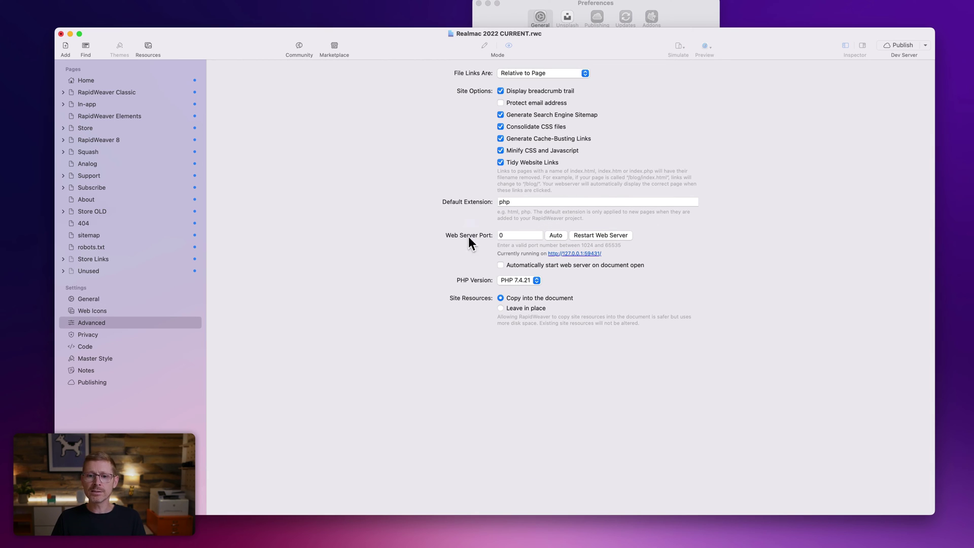
# Review the PHP Version options (7.4.21, 8.2.9) and keep PHP 8.2.9
pyautogui.click(535, 283)
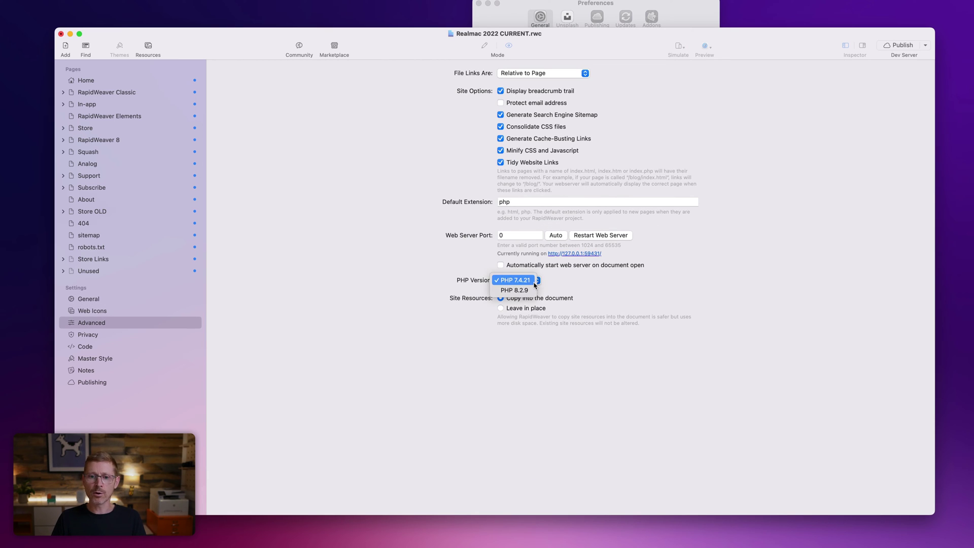
pyautogui.click(569, 297)
pyautogui.click(527, 283)
pyautogui.click(527, 290)
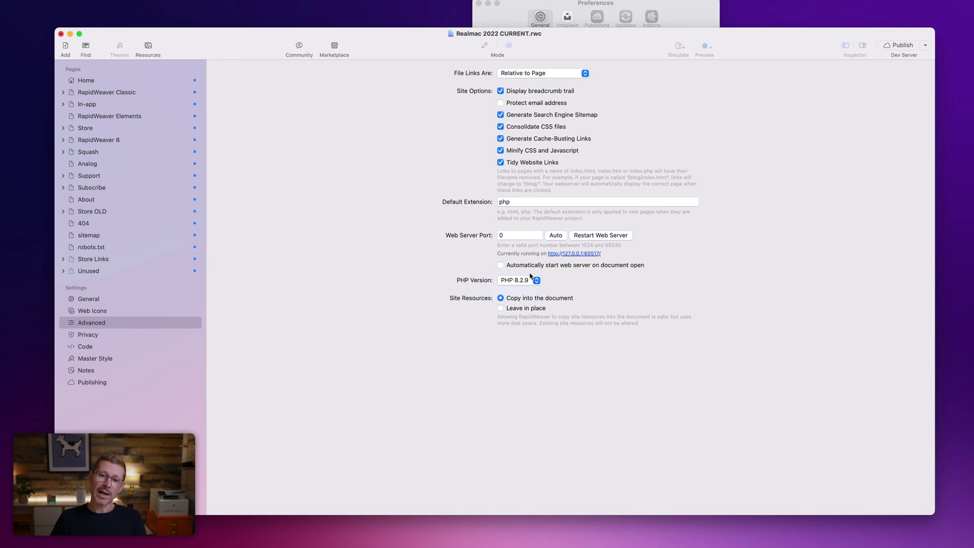
pyautogui.click(531, 278)
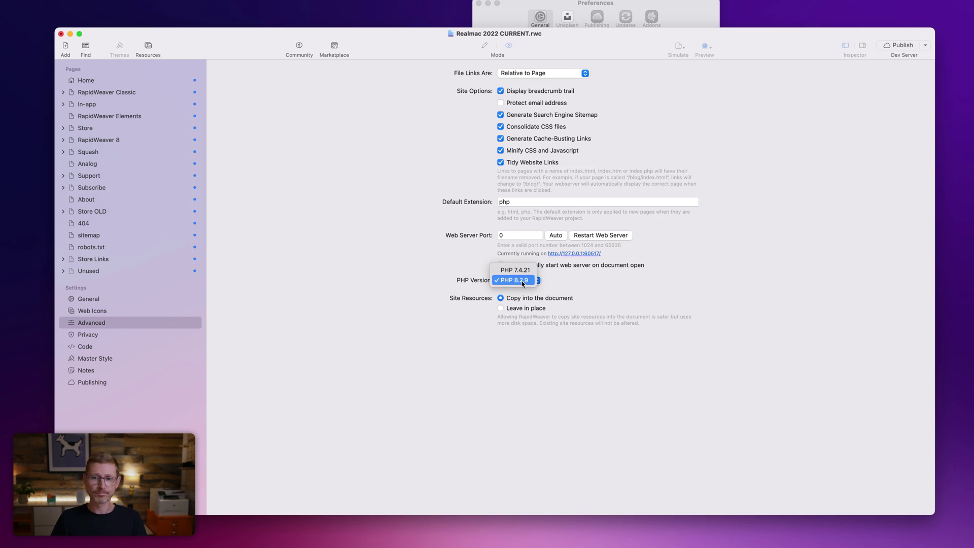
pyautogui.click(520, 280)
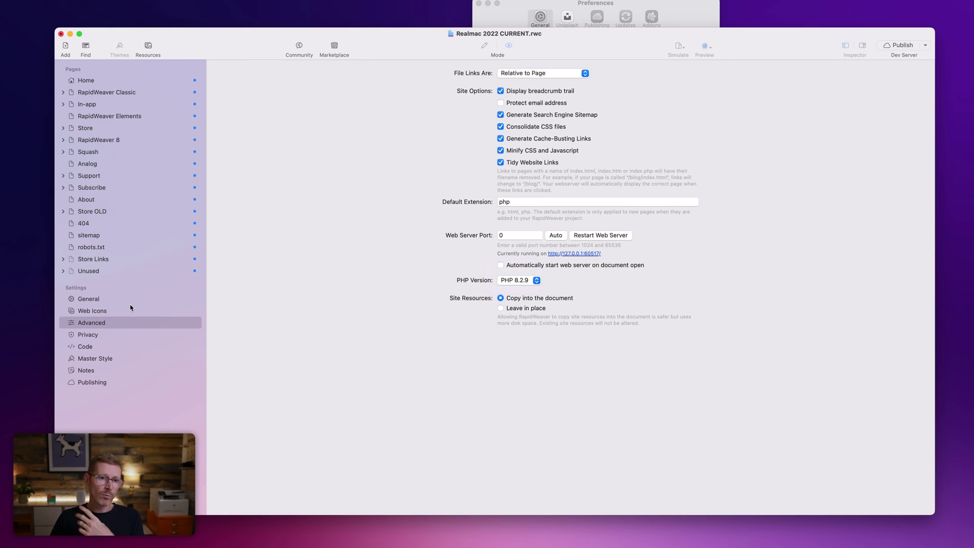
# Preview the Home and Squash pages, then return to the General site settings
pyautogui.click(88, 298)
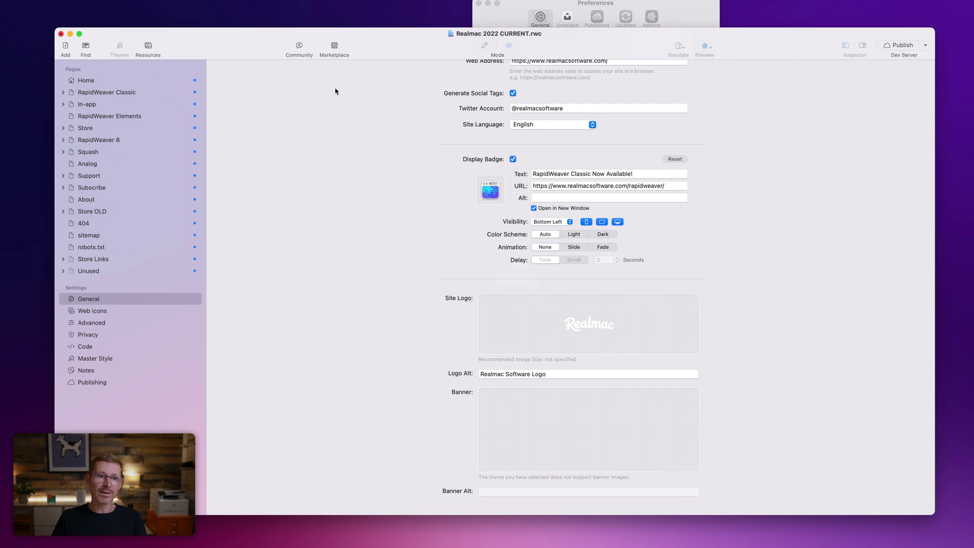
pyautogui.click(157, 82)
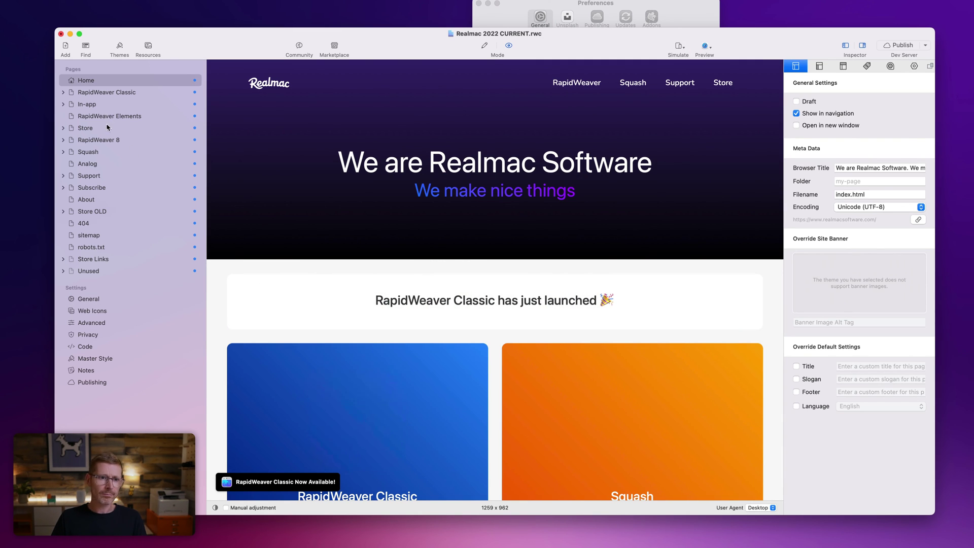
pyautogui.click(108, 152)
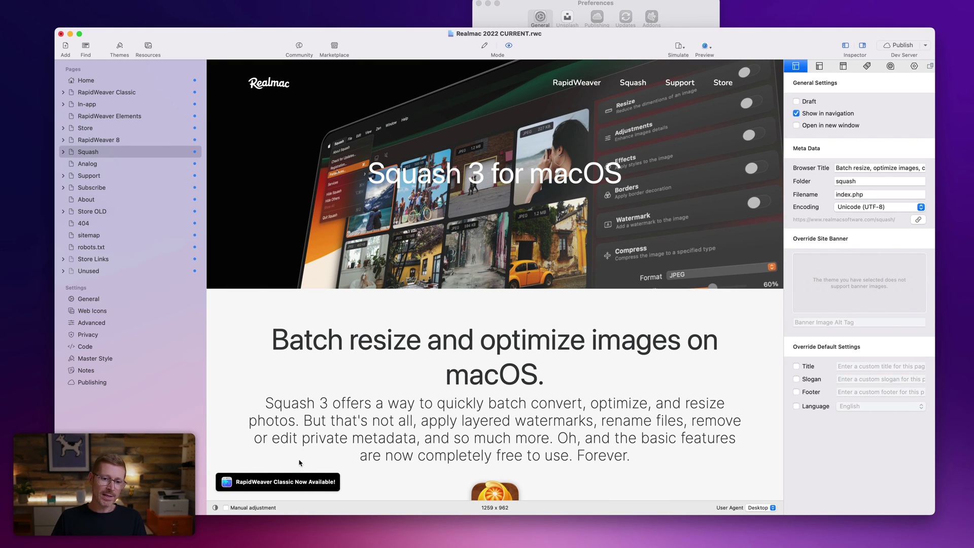
pyautogui.click(98, 300)
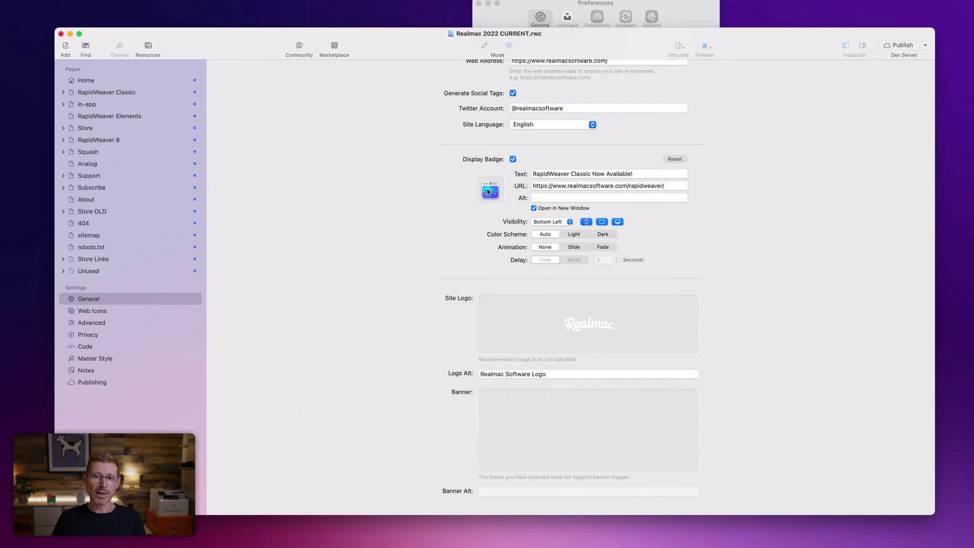
# Set the badge text to 'Buy Now' and its alt text to 'RapidWeaver Classic'
pyautogui.tripleClick(645, 176)
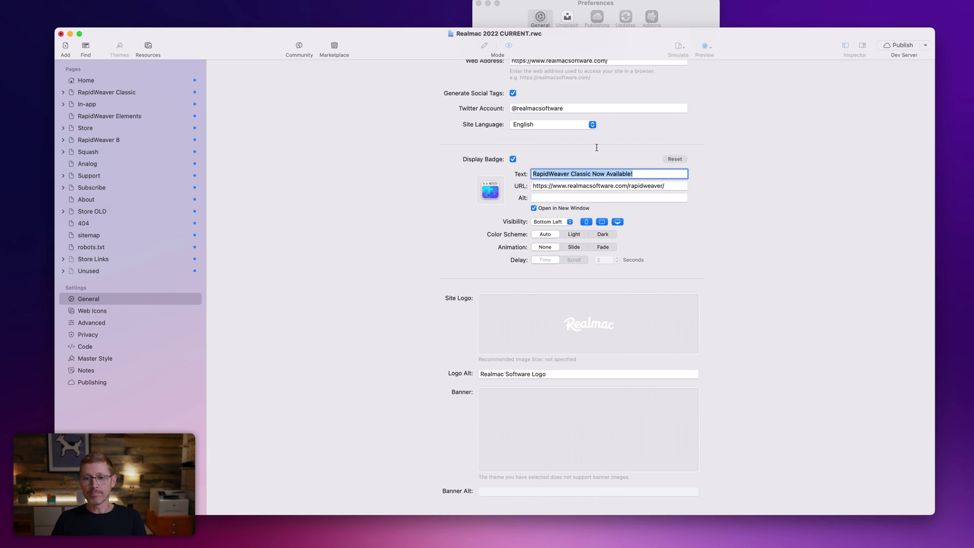
pyautogui.write('Buy Now')
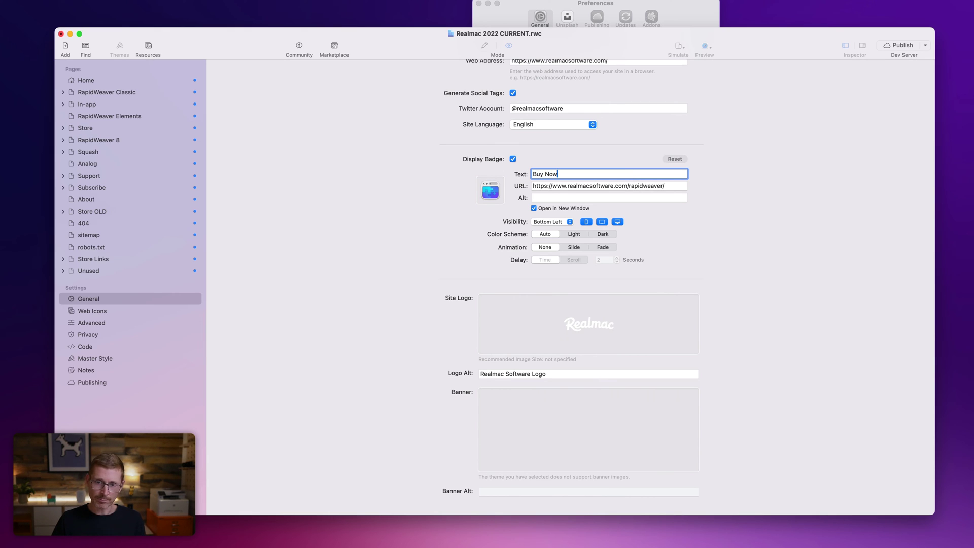
pyautogui.press('super+a')
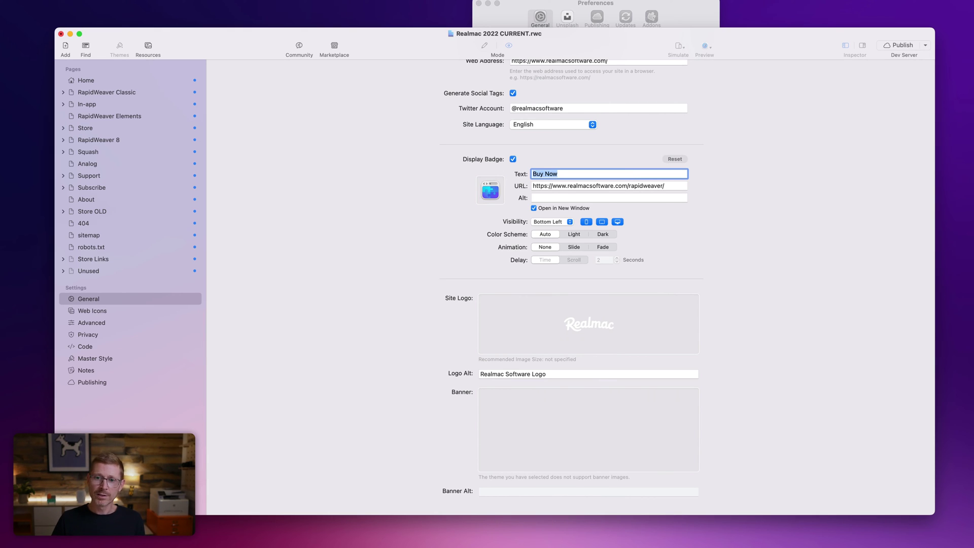
pyautogui.click(623, 198)
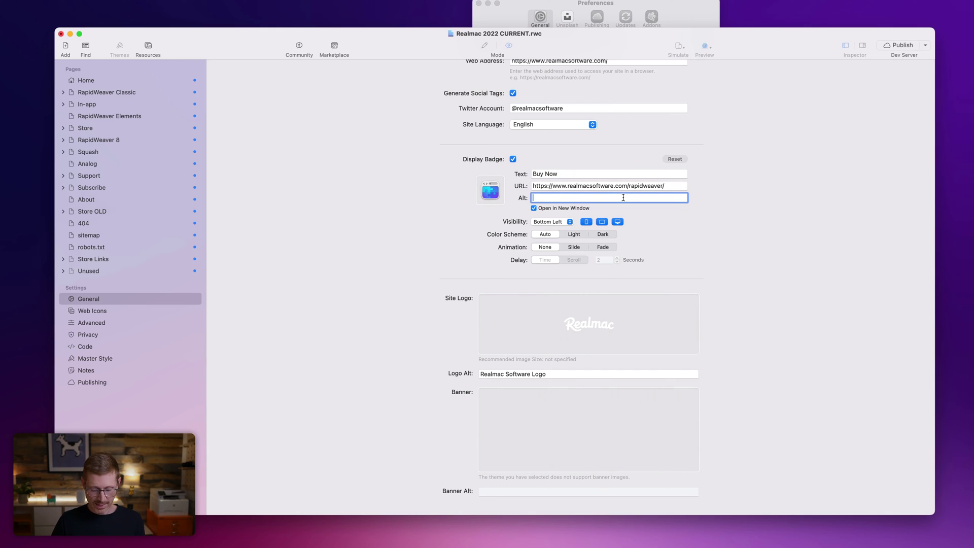
pyautogui.write('RapidWeave')
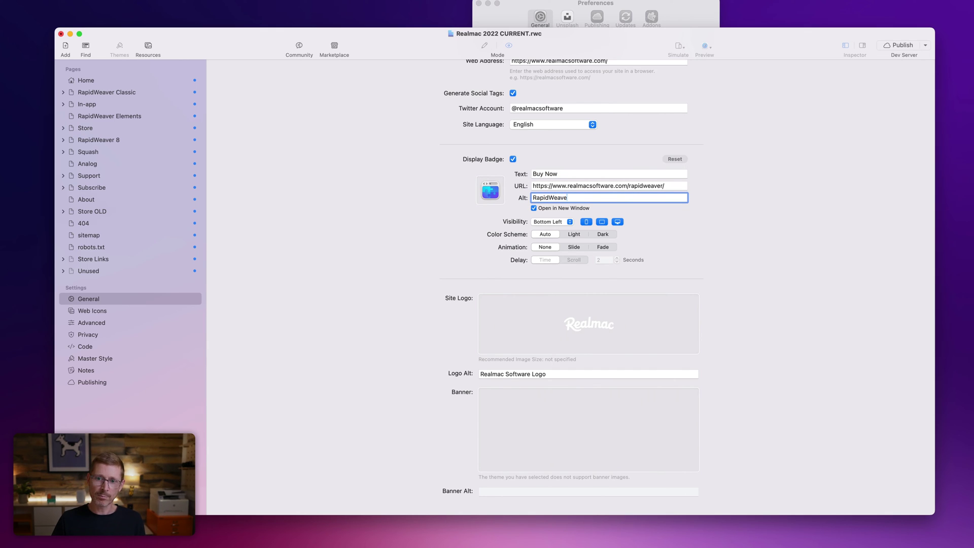
pyautogui.write('r Classic')
pyautogui.press('super+a')
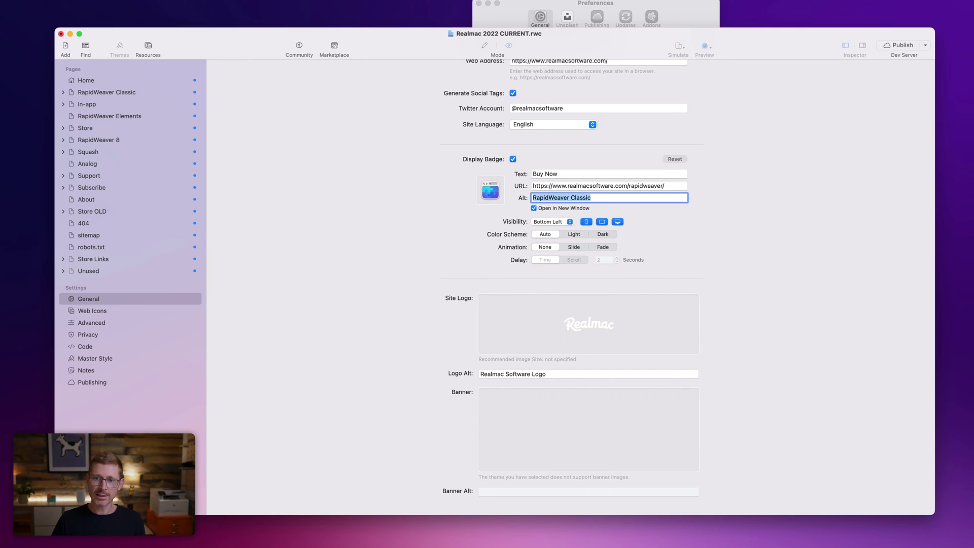
# Keep the badge Bottom Left, try phone visibility and slide-in animation, and disable Open in New Window
pyautogui.click(568, 224)
pyautogui.click(584, 223)
pyautogui.click(587, 223)
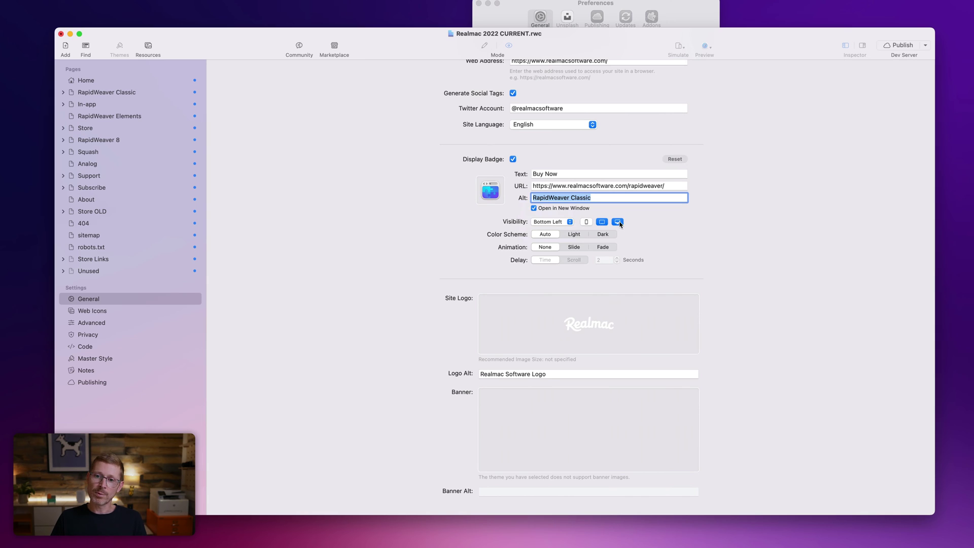
pyautogui.click(588, 224)
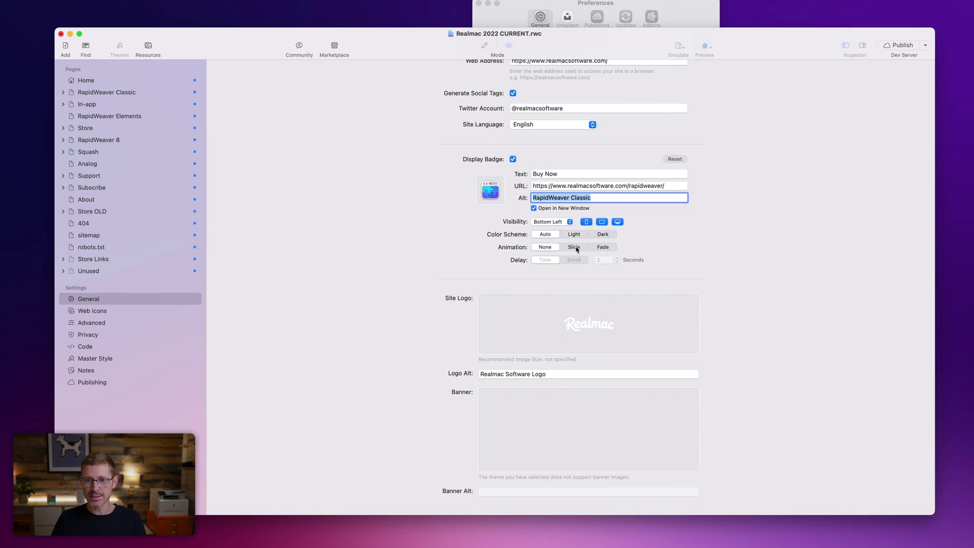
pyautogui.click(576, 248)
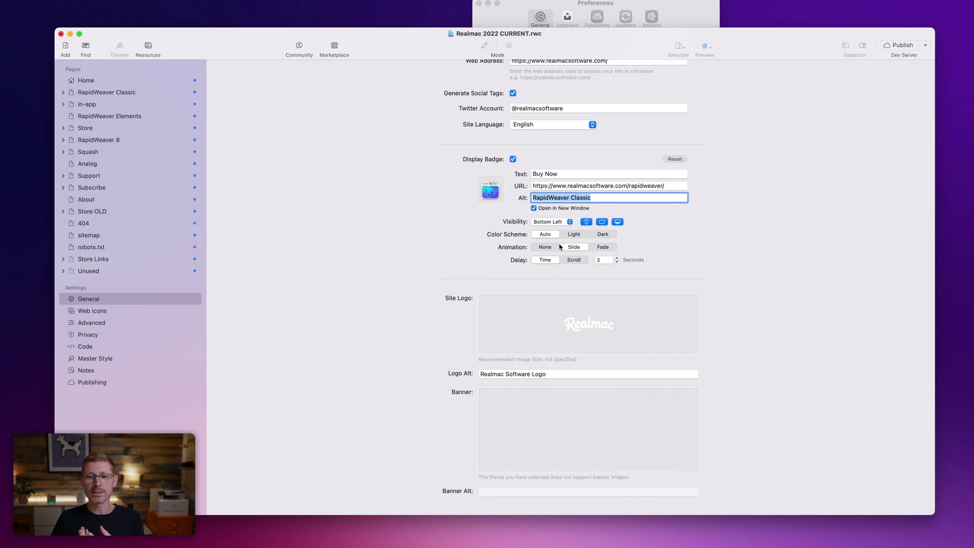
pyautogui.click(544, 250)
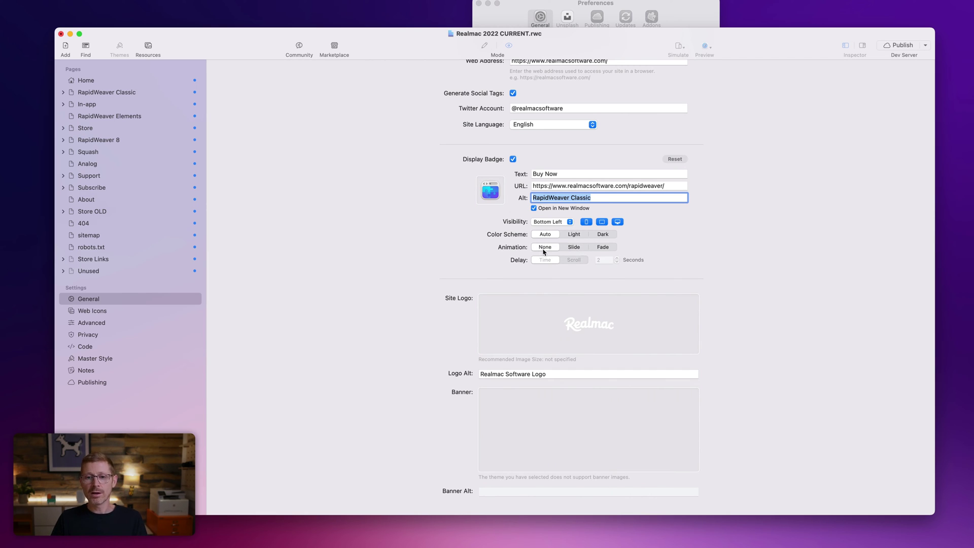
pyautogui.click(537, 209)
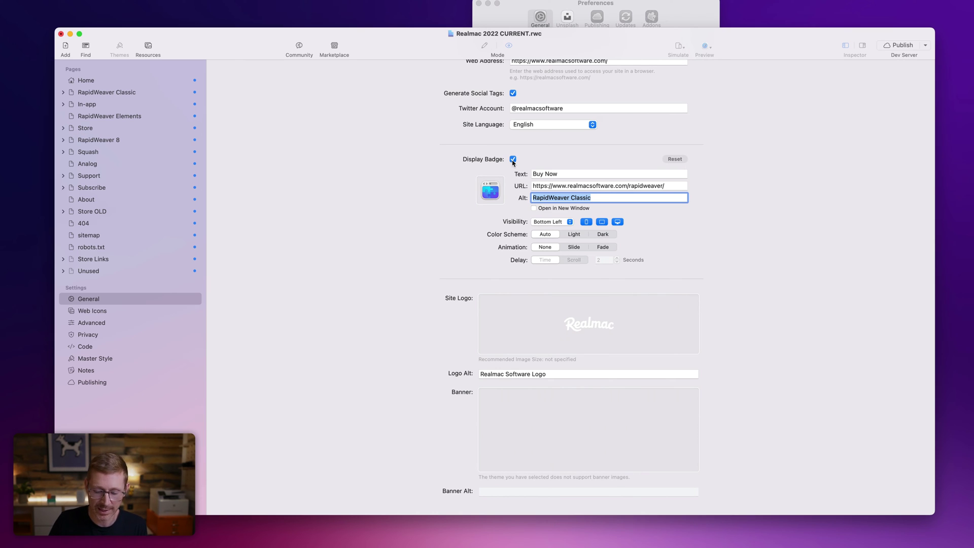
# Preview the Home and Squash pages, then bring Preferences forward and move it right
pyautogui.click(105, 80)
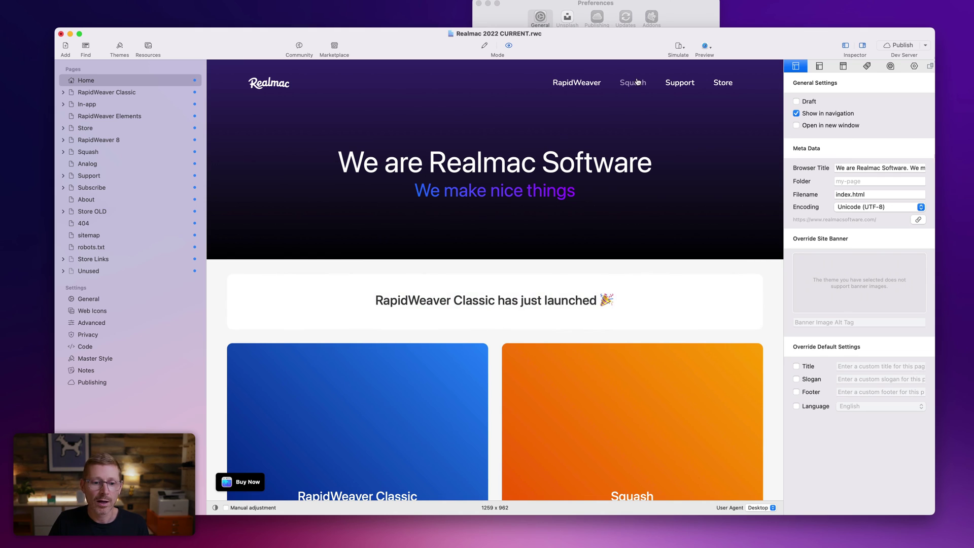
pyautogui.click(101, 151)
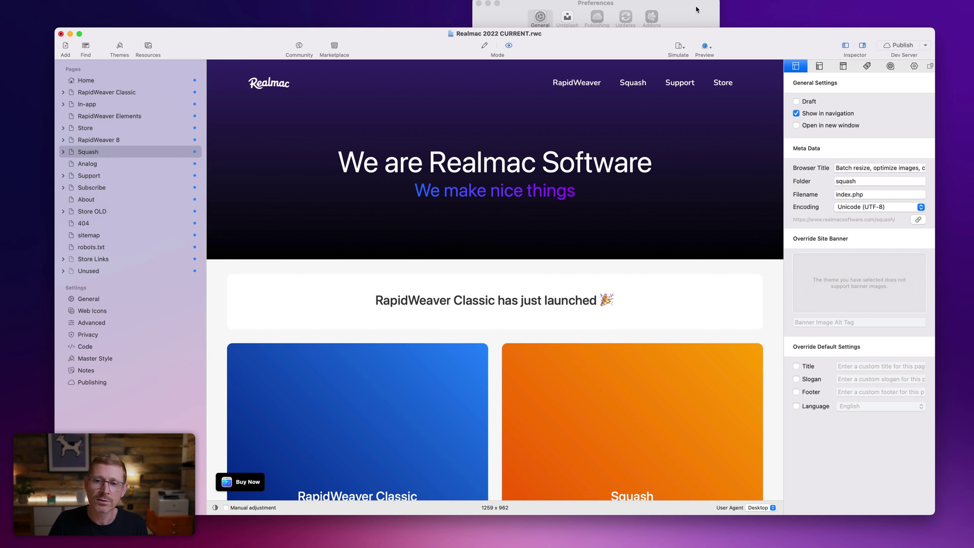
pyautogui.moveTo(697, 10); pyautogui.dragTo(686, 15)
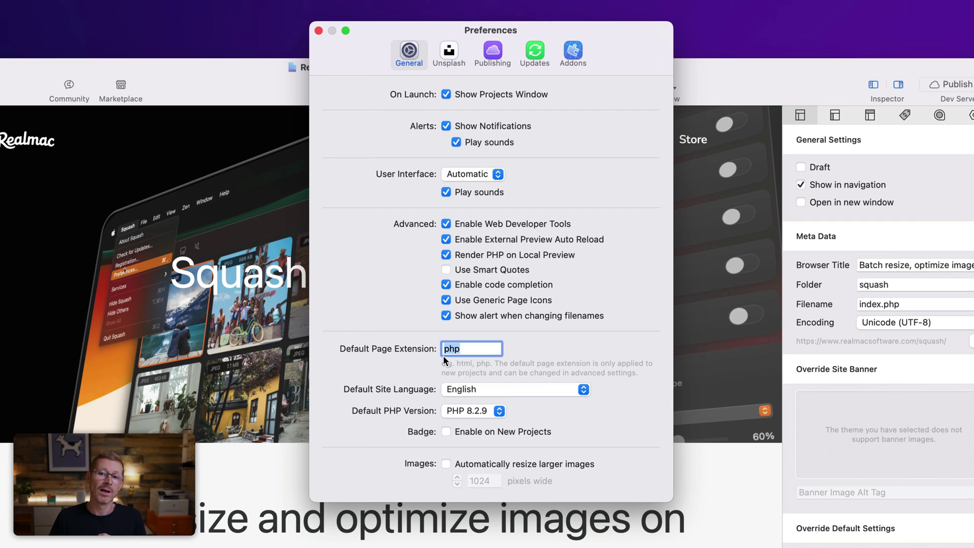
pyautogui.moveTo(649, 43); pyautogui.dragTo(710, 28)
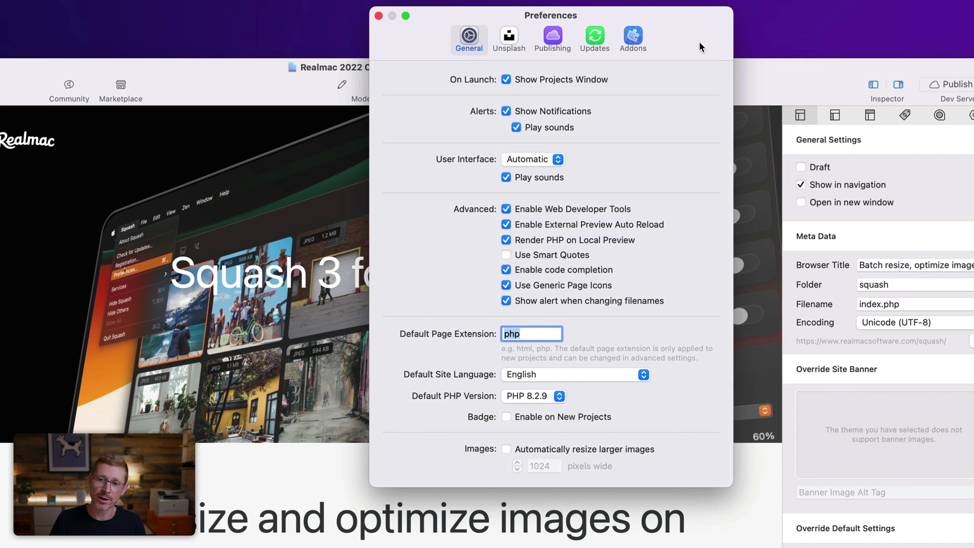
pyautogui.write('html')
pyautogui.press('super+a')
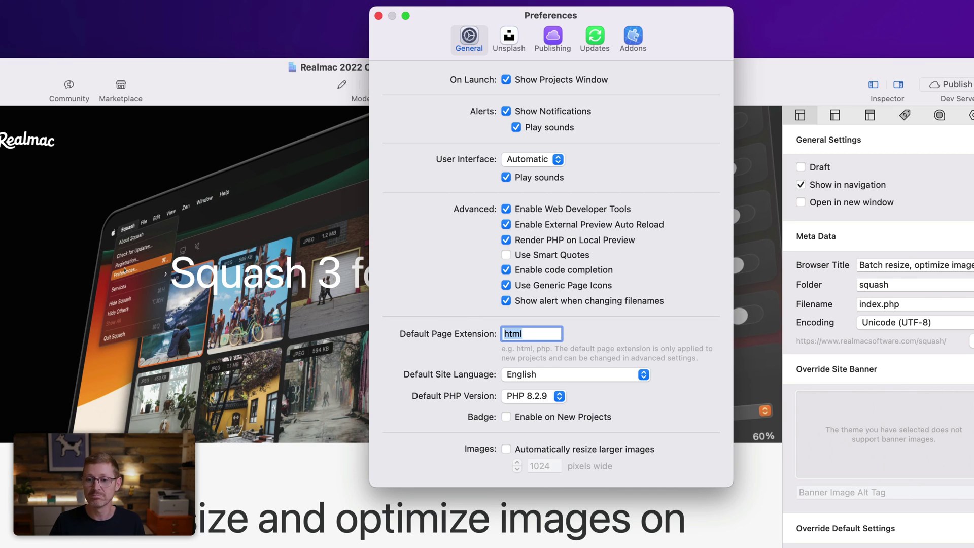
pyautogui.write('php')
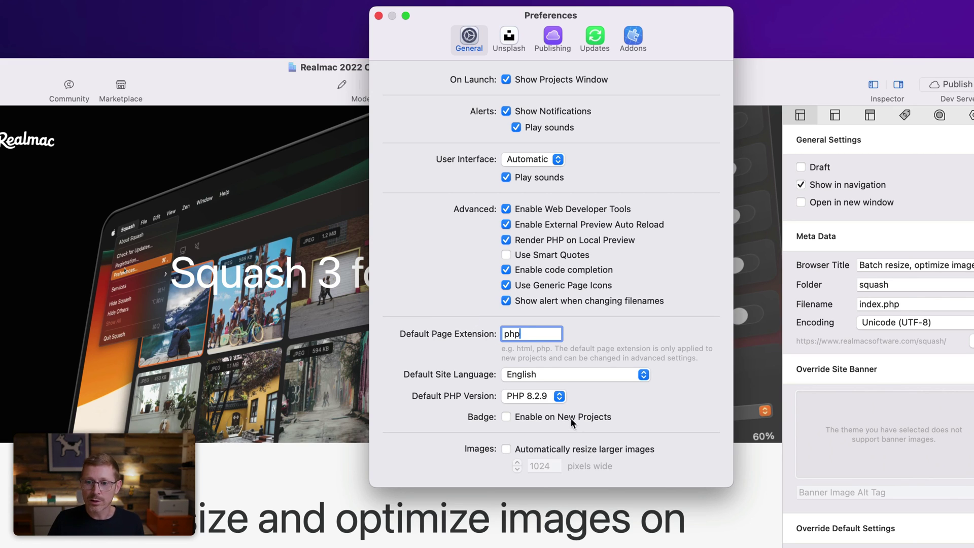
pyautogui.click(558, 397)
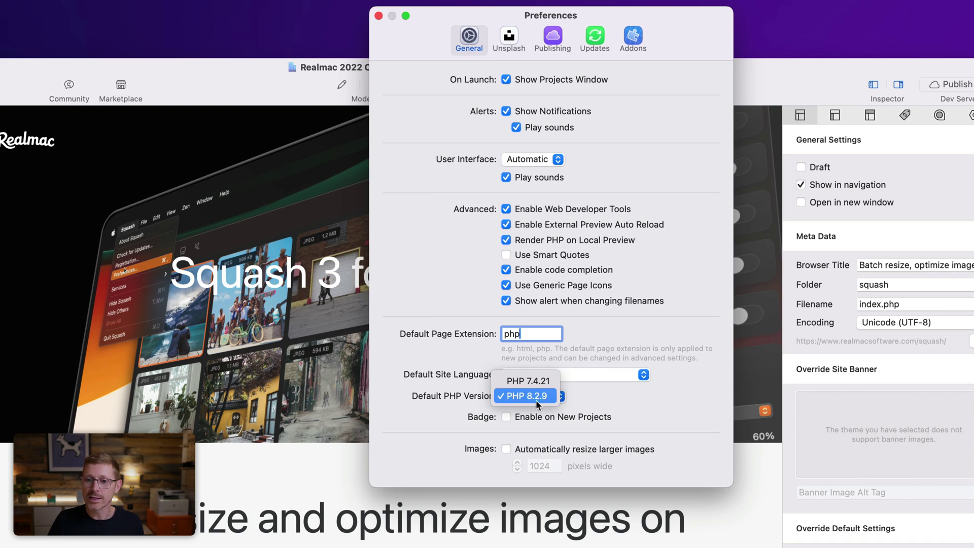
pyautogui.click(558, 354)
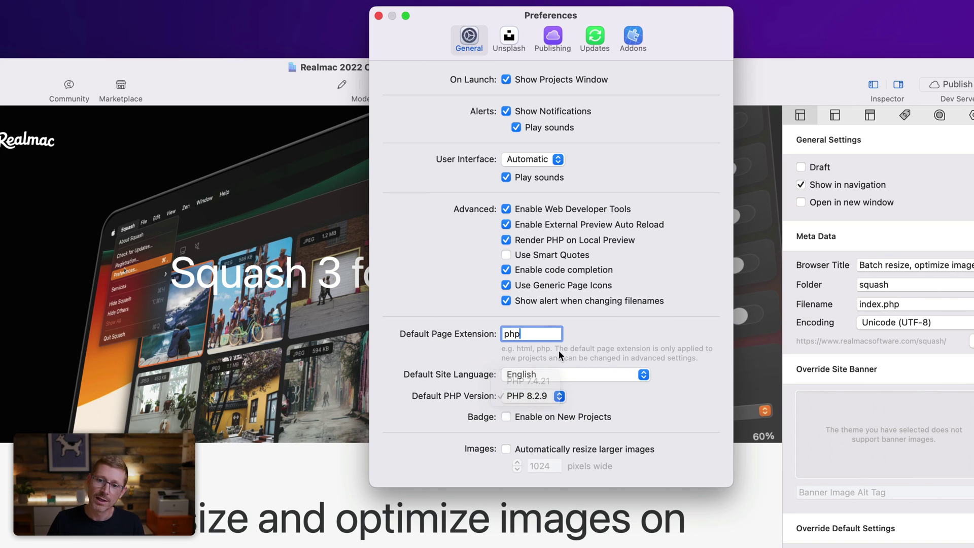
pyautogui.click(559, 396)
pyautogui.click(583, 396)
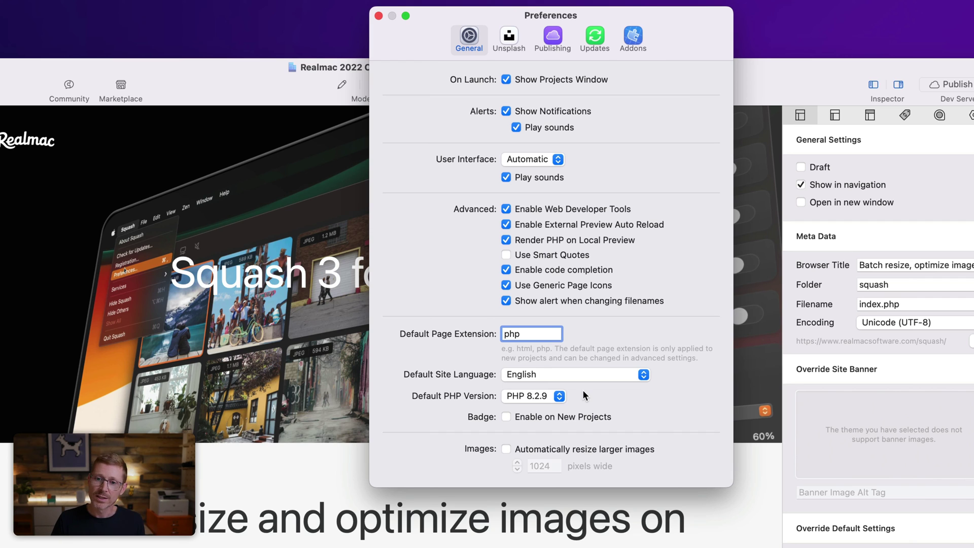
pyautogui.click(585, 378)
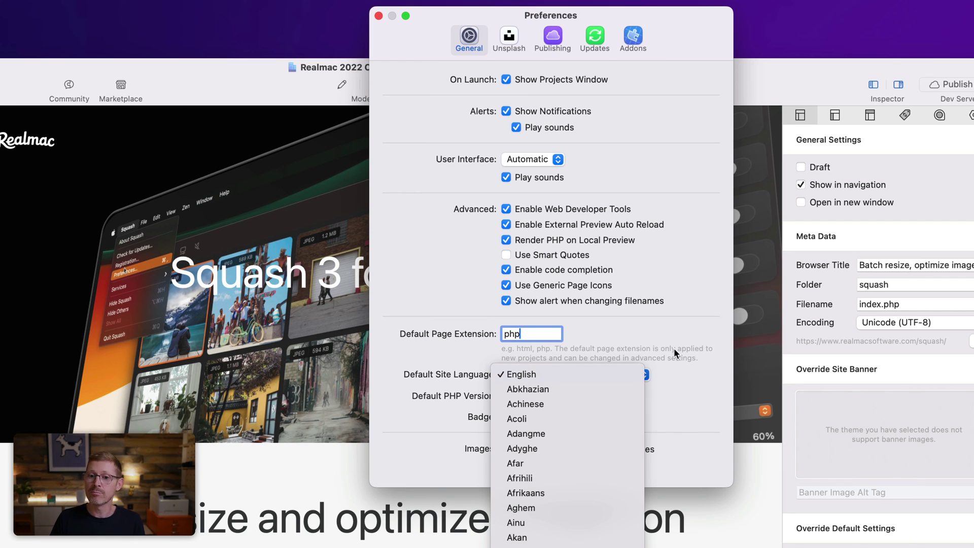
pyautogui.click(655, 367)
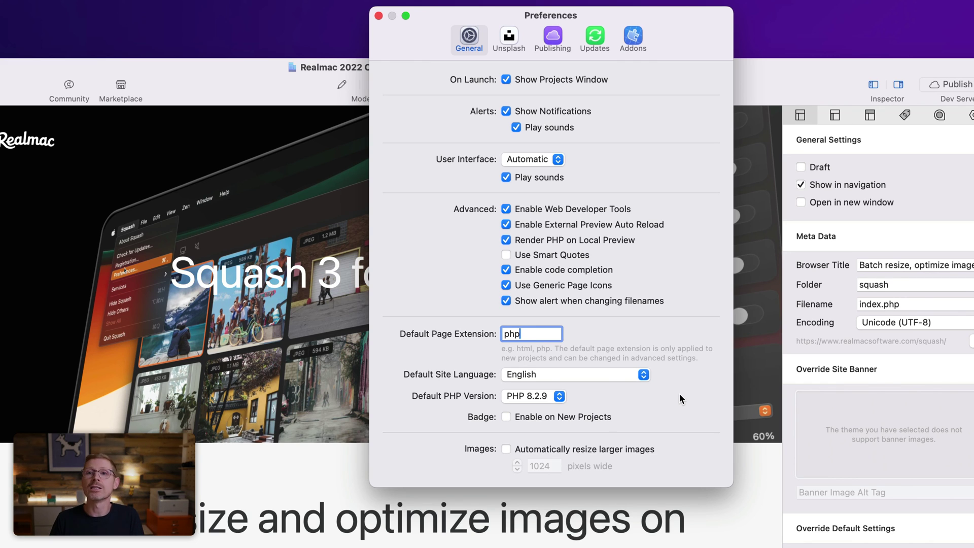
pyautogui.click(626, 375)
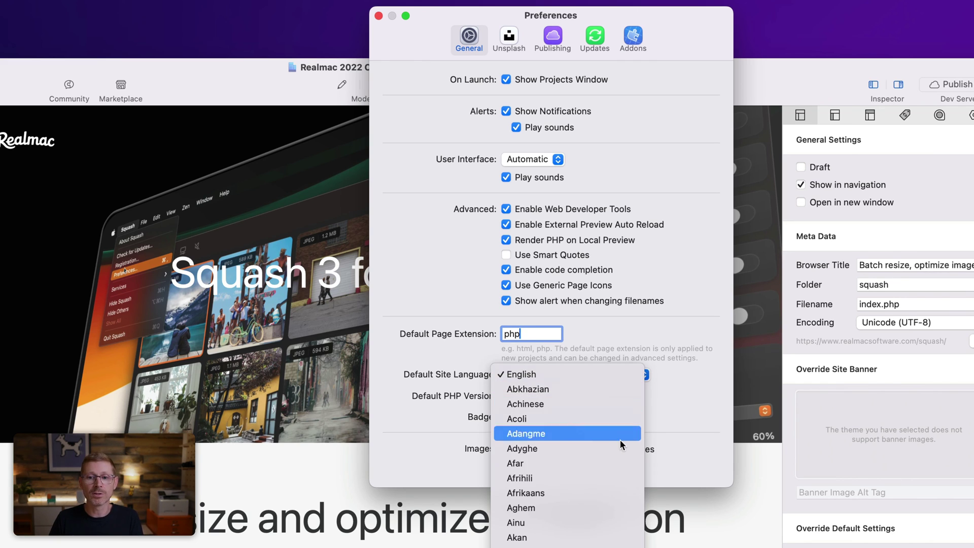
pyautogui.click(671, 366)
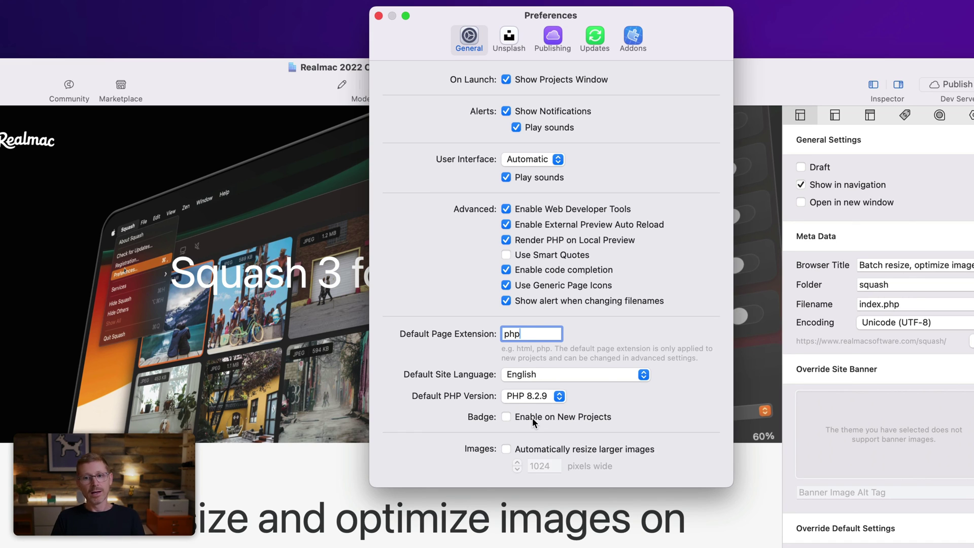
# Close Preferences and publish only the Squash page from its sidebar menu
pyautogui.click(379, 15)
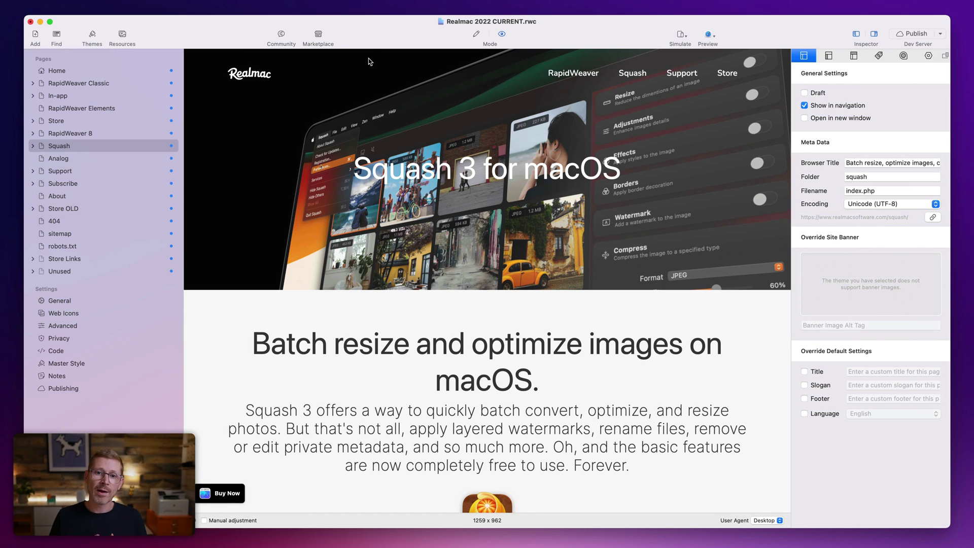
pyautogui.rightClick(113, 147)
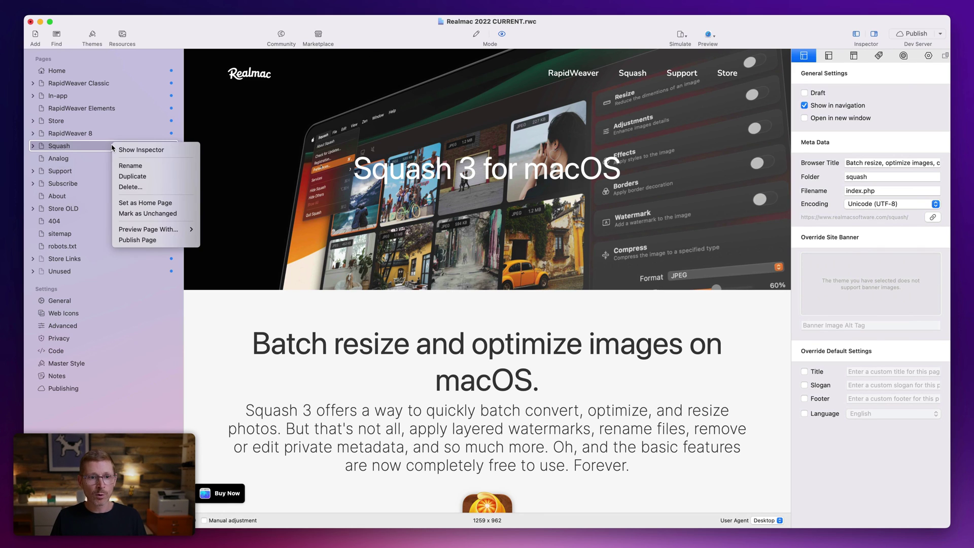
pyautogui.click(163, 240)
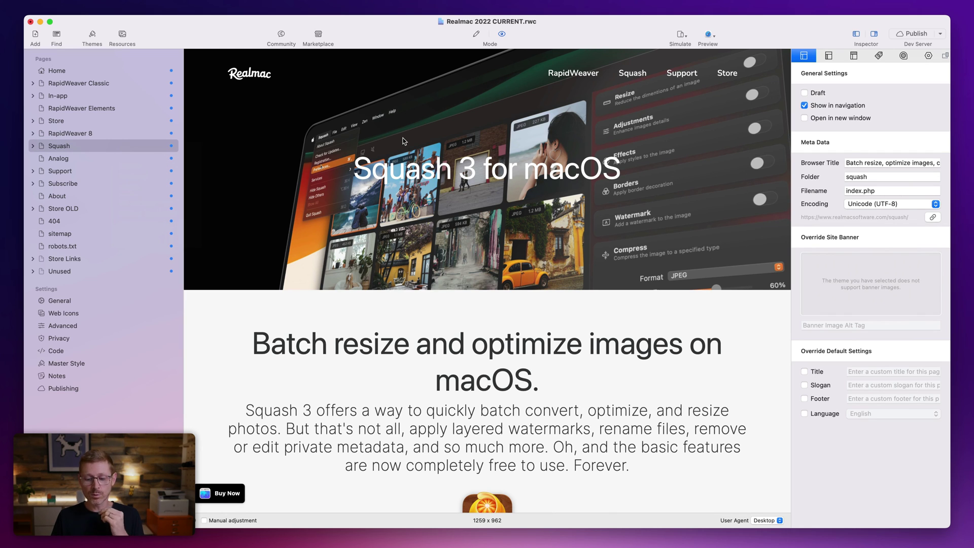
pyautogui.rightClick(118, 148)
pyautogui.click(145, 241)
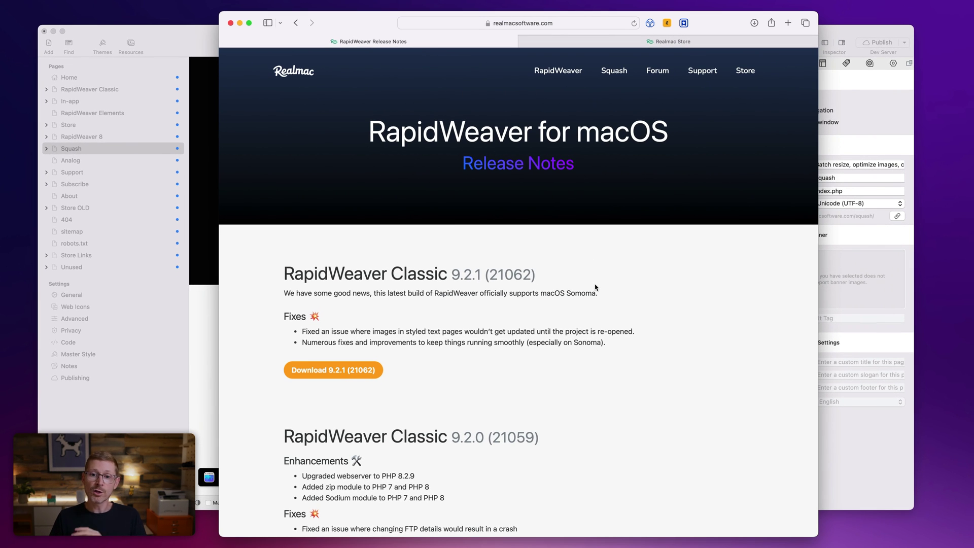
# Reveal the release notes' full web address, then scroll down through the notes
pyautogui.click(576, 19)
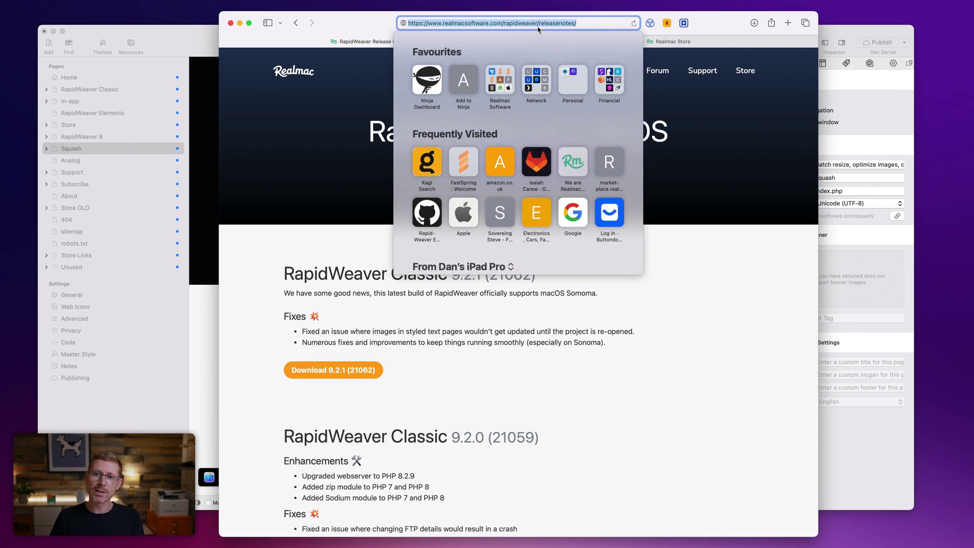
pyautogui.click(733, 191)
pyautogui.scroll(-10, 659, 279)
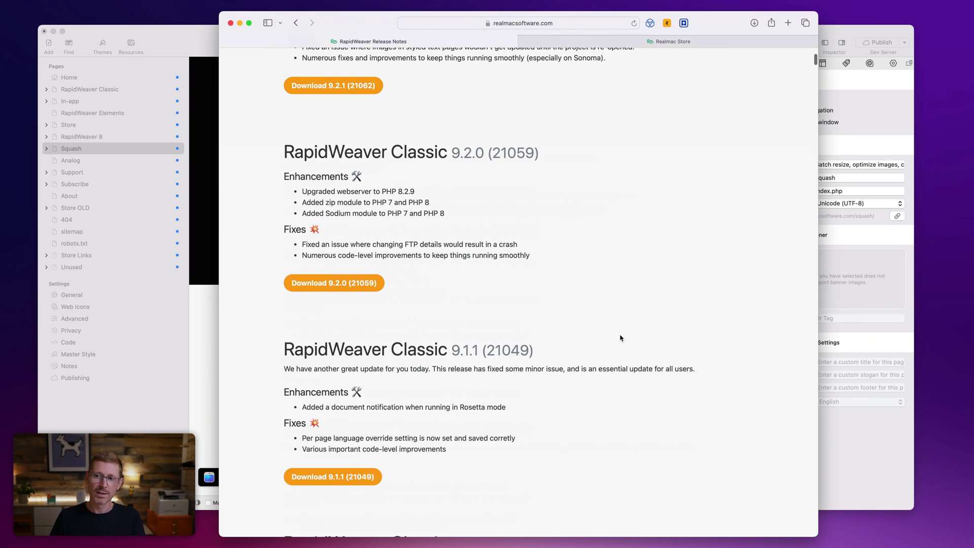
pyautogui.scroll(-15, 558, 330)
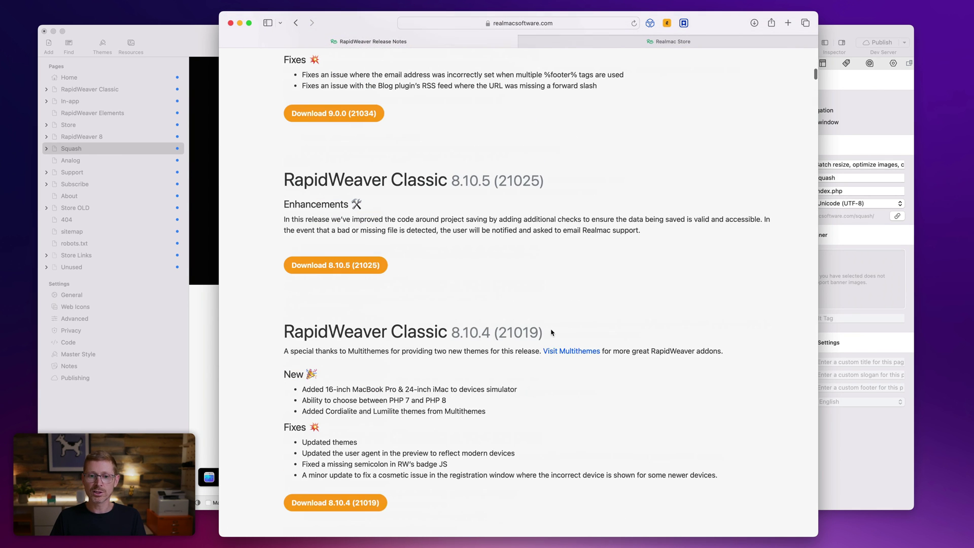
pyautogui.scroll(-2, 550, 339)
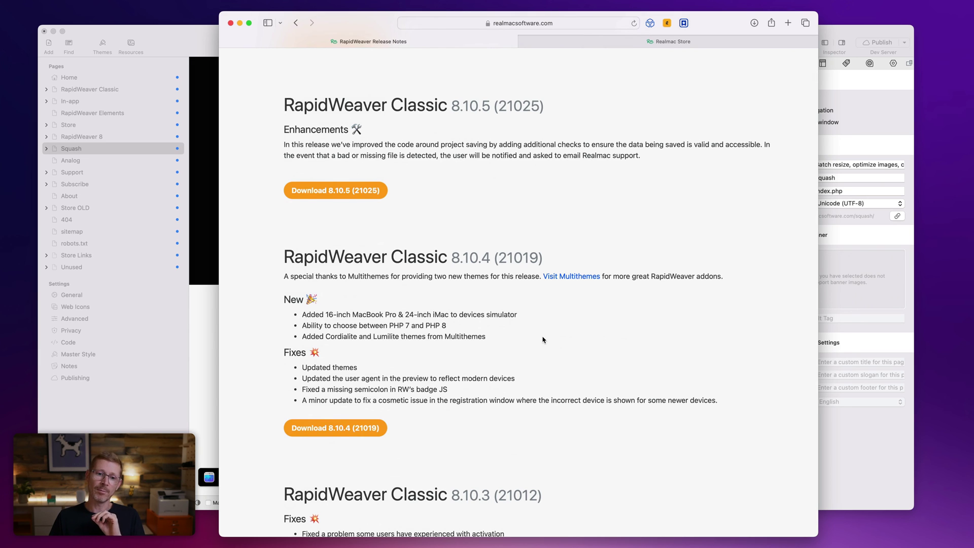
pyautogui.scroll(-1, 542, 340)
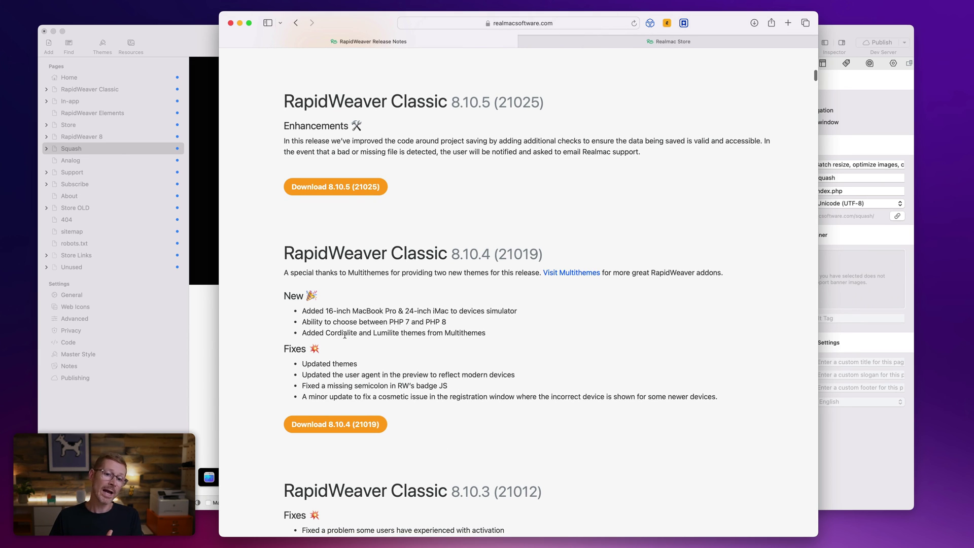
# Highlight the Cordialite/Lumilite themes and 16-inch MacBook Pro simulator notes, then scroll to 8.10.0
pyautogui.moveTo(344, 335); pyautogui.dragTo(460, 329)
pyautogui.click(459, 329)
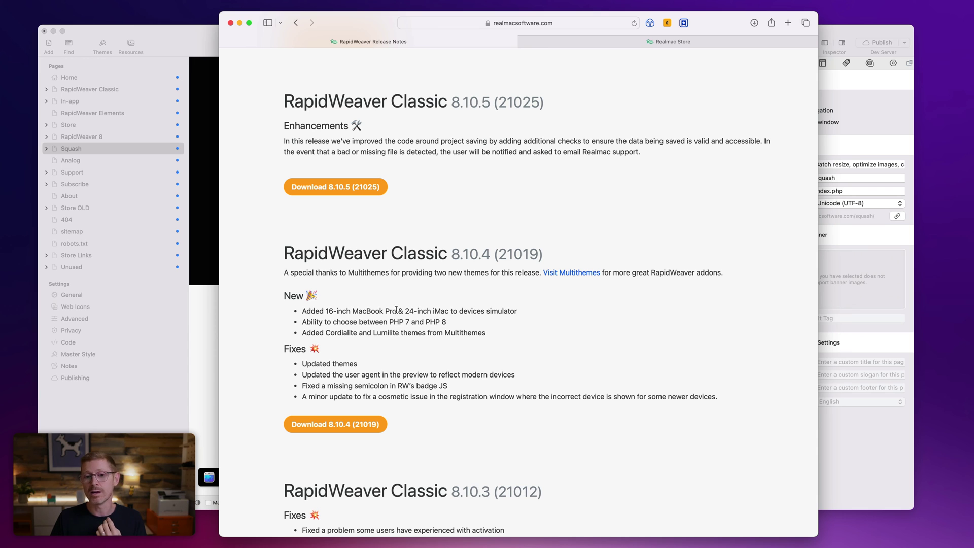
pyautogui.moveTo(437, 309); pyautogui.dragTo(373, 310)
pyautogui.click(372, 310)
pyautogui.scroll(-5, 637, 365)
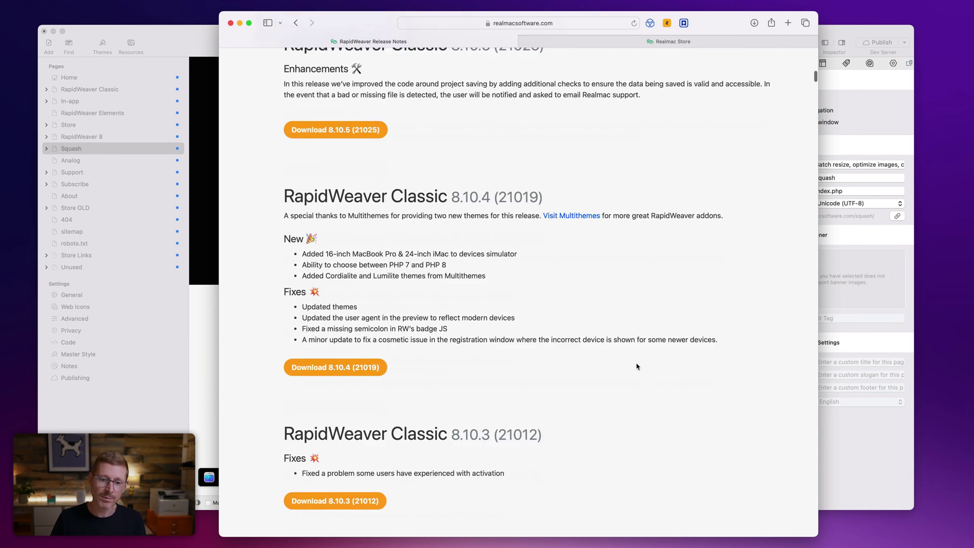
pyautogui.scroll(-5, 454, 242)
pyautogui.scroll(-10, 454, 242)
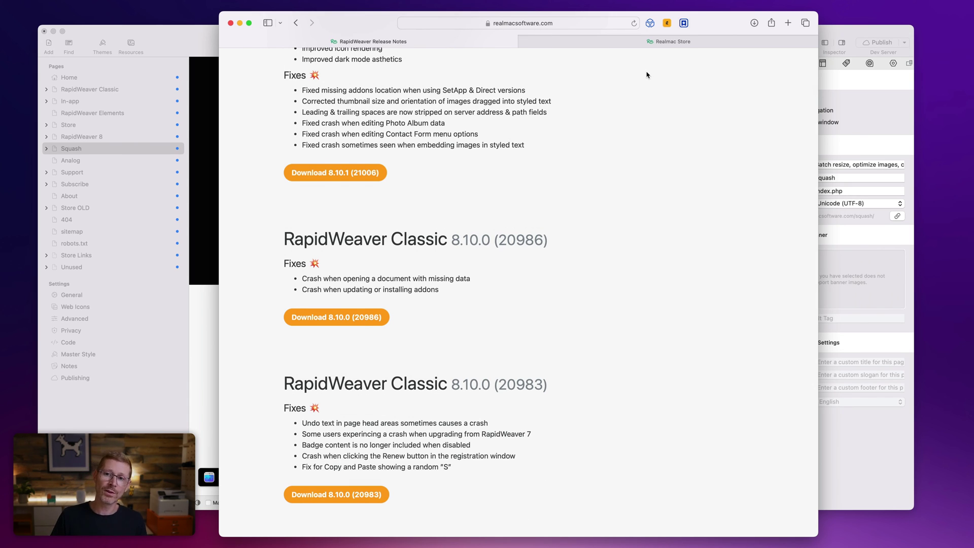
# Review the Realmac Store's RapidWeaver Classic 9 upgrade prices: £31.60 Personal, £35.60 Studio, £51.60 Business
pyautogui.click(669, 41)
pyautogui.moveTo(689, 29); pyautogui.dragTo(683, 30)
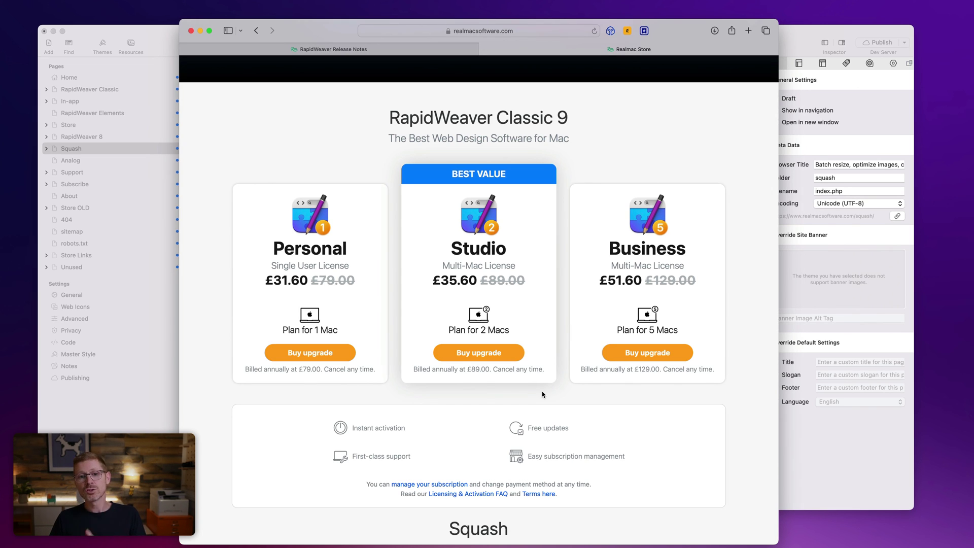
pyautogui.scroll(4, 541, 393)
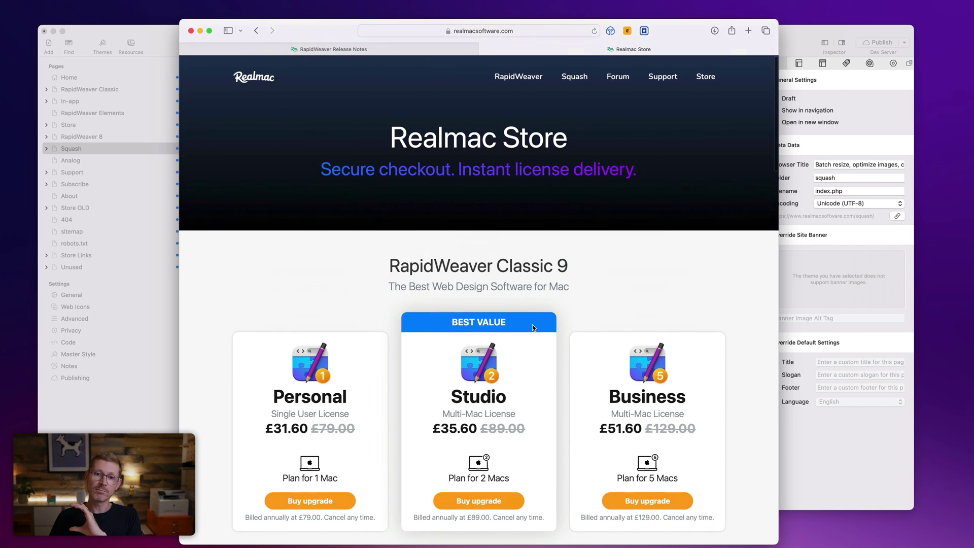
pyautogui.scroll(-3, 522, 350)
pyautogui.scroll(-2, 526, 419)
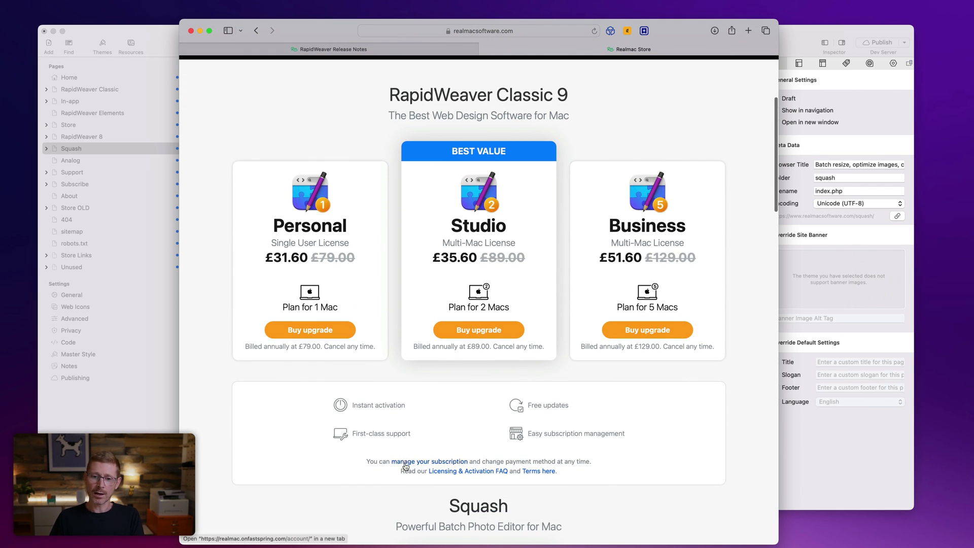
# Open subscription management in a new tab, try the Email field, then return to pricing
pyautogui.click(440, 462)
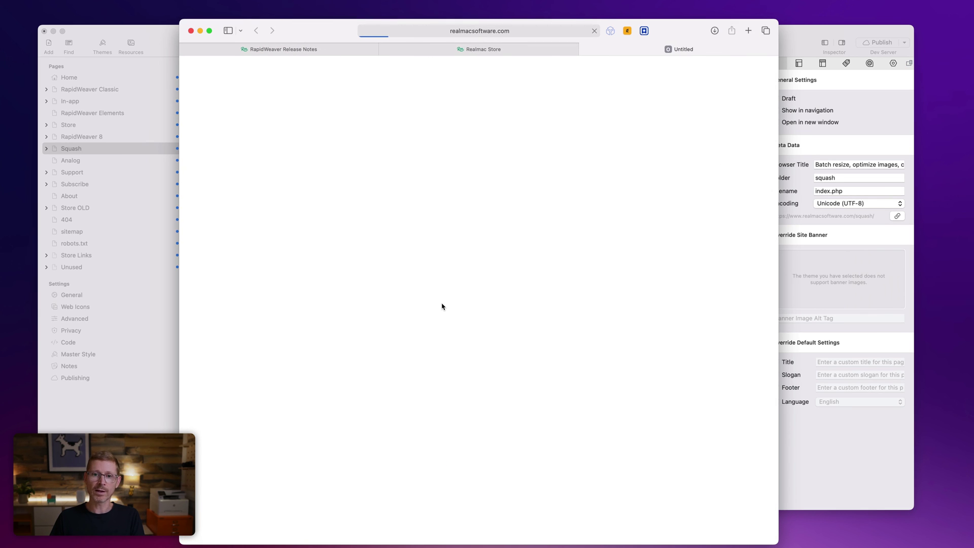
pyautogui.click(347, 139)
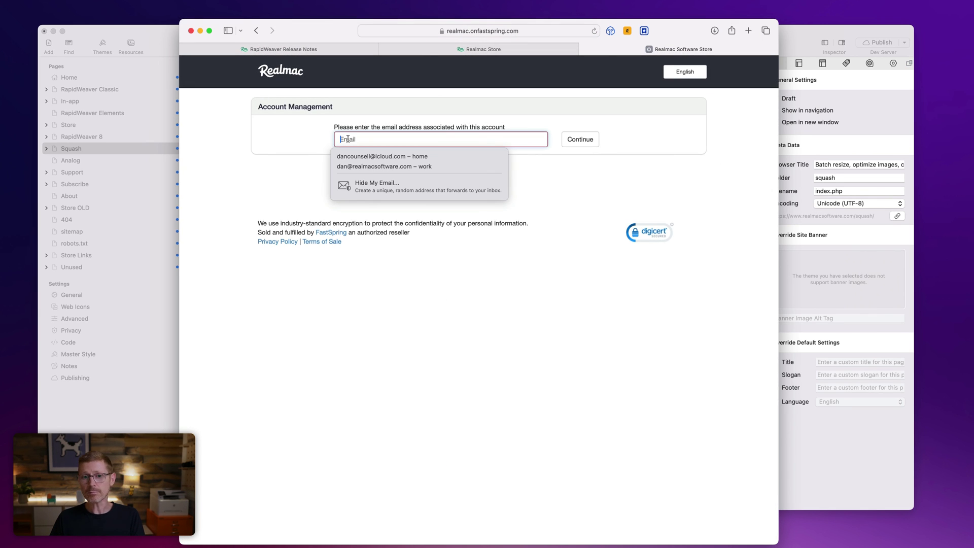
pyautogui.click(292, 205)
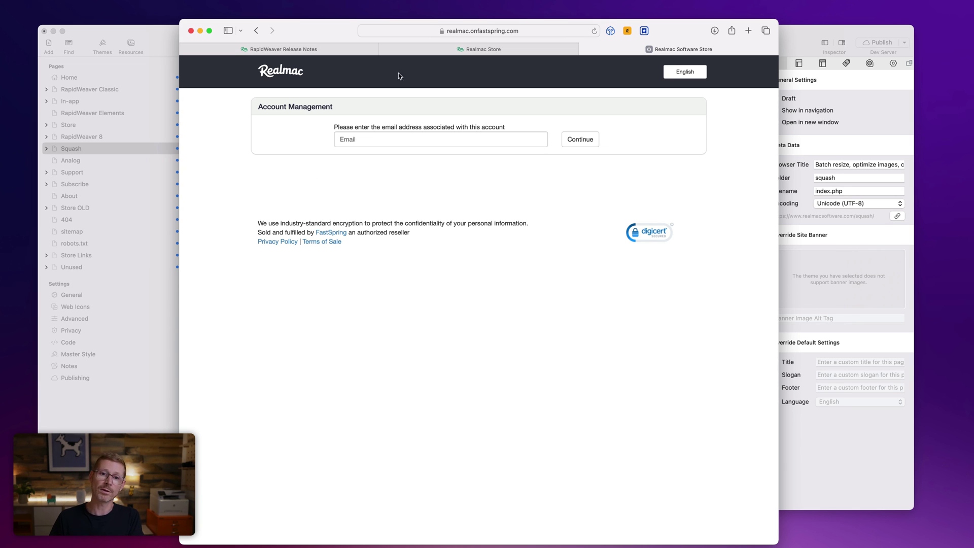
pyautogui.click(495, 50)
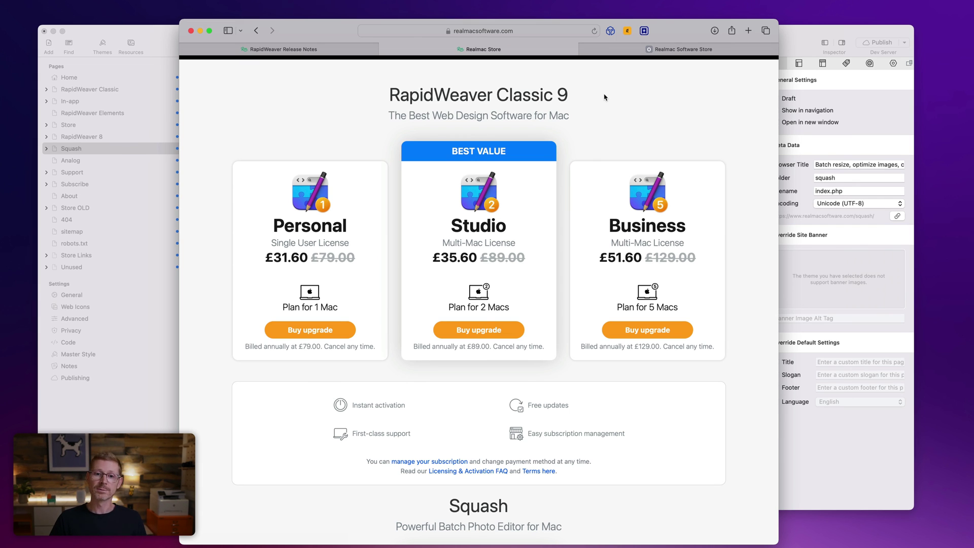
# Bring the RapidWeaver project window with the Squash page preview in front of Safari
pyautogui.click(876, 97)
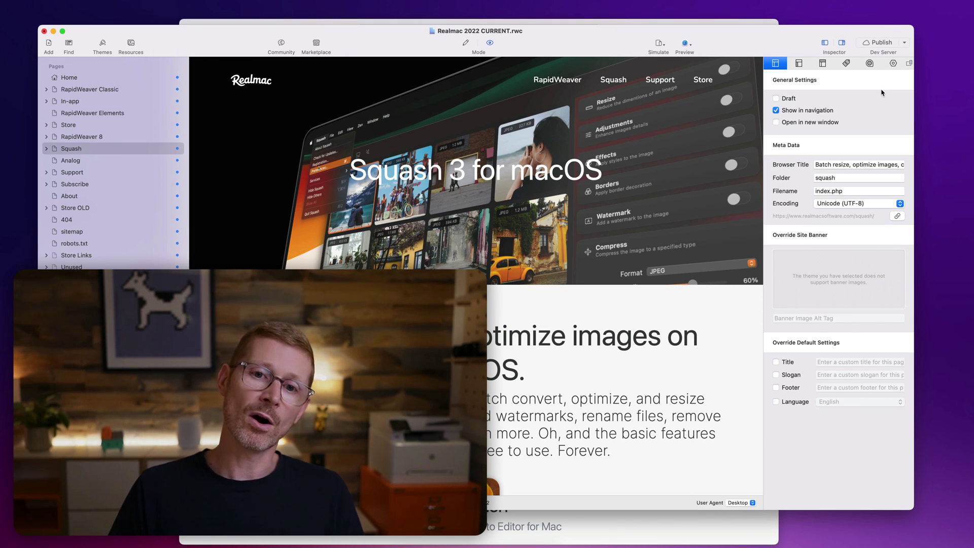